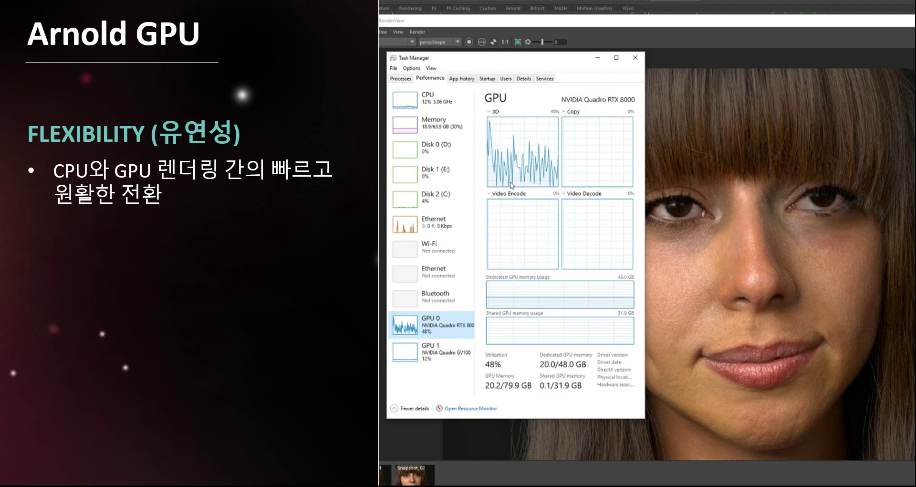
- Reveal the second Flexibility bullet about choosing a render type suited to the situation
{"action": "key", "text": "Right"}
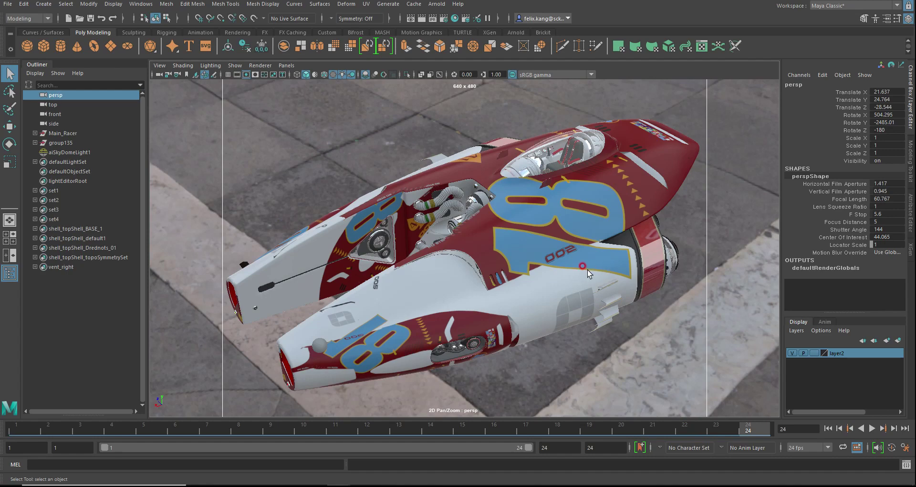
- Orbit the racer view and bring up Render Settings on the Arnold System tab
{"action": "mouse_move", "coordinate": [477, 270]}
{"action": "left_mouse_down", "text": "alt"}
{"action": "mouse_move", "coordinate": [504, 272]}
{"action": "mouse_move", "coordinate": [485, 265]}
{"action": "mouse_move", "coordinate": [499, 206]}
{"action": "left_mouse_up", "text": "alt"}
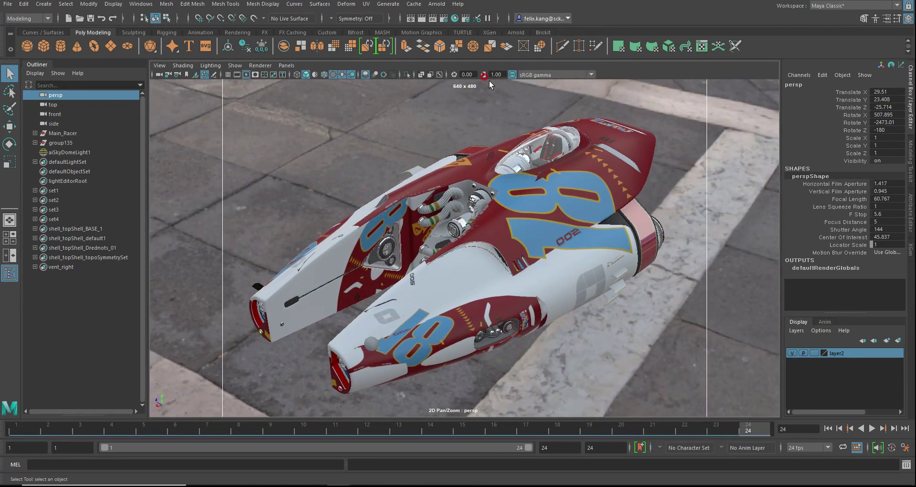
{"action": "left_click", "coordinate": [443, 19]}
{"action": "mouse_move", "coordinate": [689, 56]}
{"action": "left_mouse_down"}
{"action": "mouse_move", "coordinate": [602, 58]}
{"action": "mouse_move", "coordinate": [612, 61]}
{"action": "left_mouse_up"}
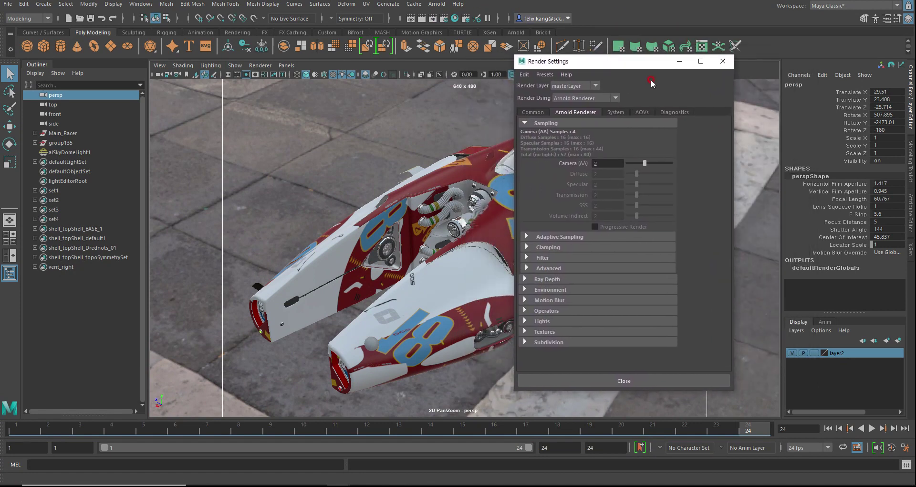
{"action": "left_click", "coordinate": [616, 113]}
- Try the GPU render device, then set Render Device back to CPU
{"action": "left_click", "coordinate": [608, 133]}
{"action": "left_click", "coordinate": [602, 144]}
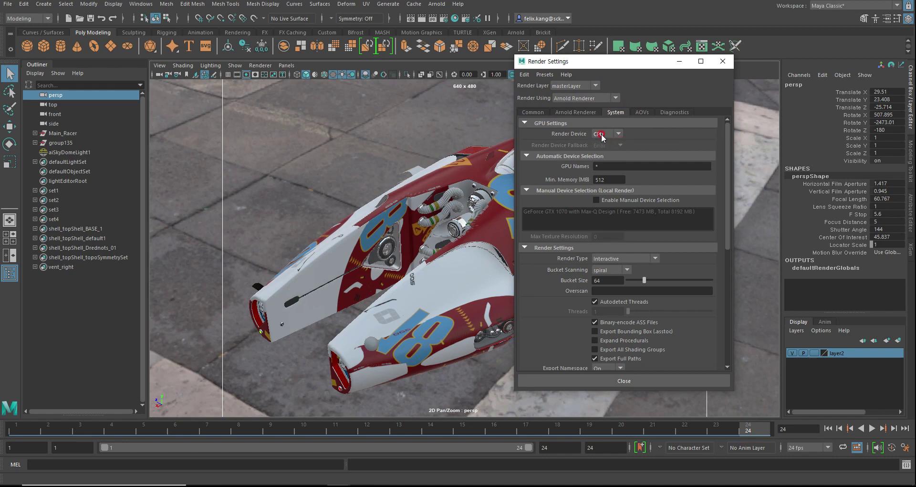
{"action": "left_click", "coordinate": [619, 135]}
{"action": "left_click", "coordinate": [609, 150]}
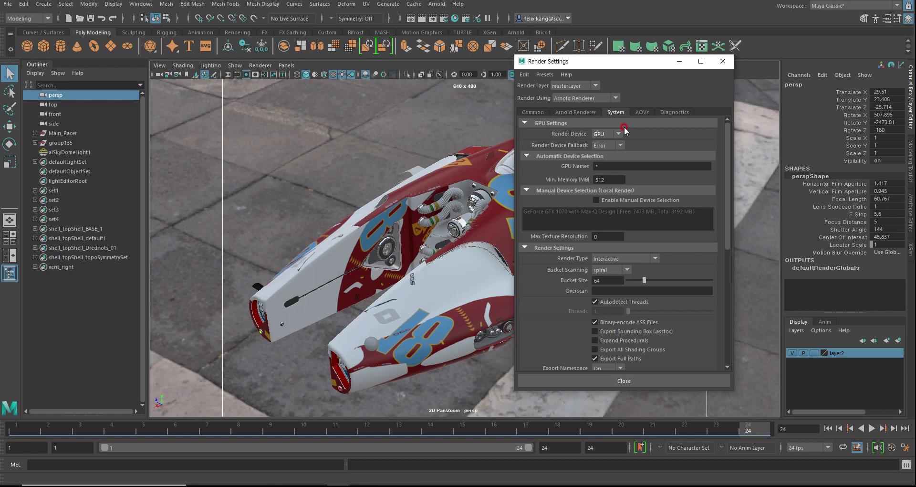
{"action": "left_click", "coordinate": [612, 134]}
{"action": "left_click", "coordinate": [602, 144]}
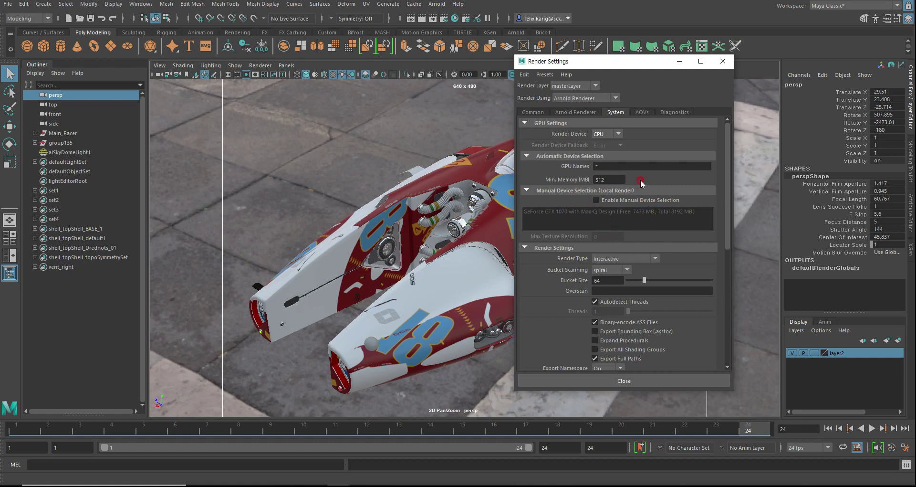
{"action": "left_click_drag", "start_coordinate": [606, 62], "coordinate": [751, 55]}
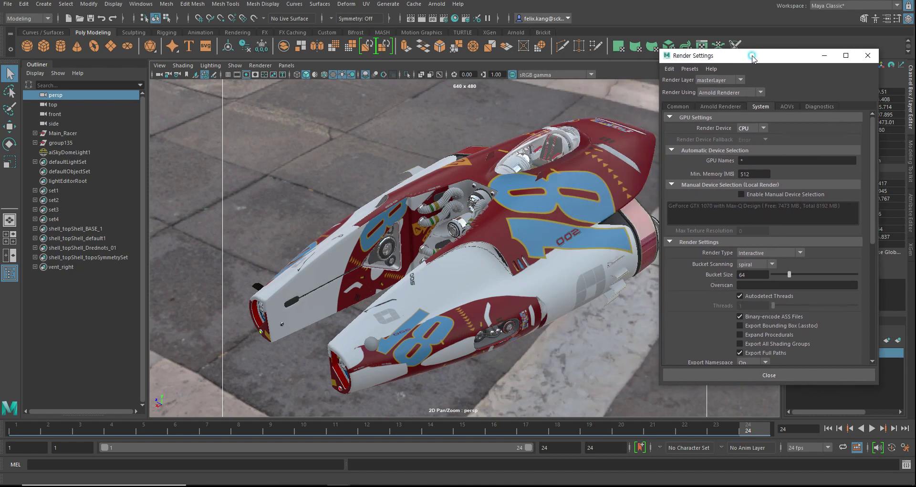
- Show the Arnold Renderer sampling settings with Camera (AA) samples at 2
{"action": "left_click", "coordinate": [722, 107]}
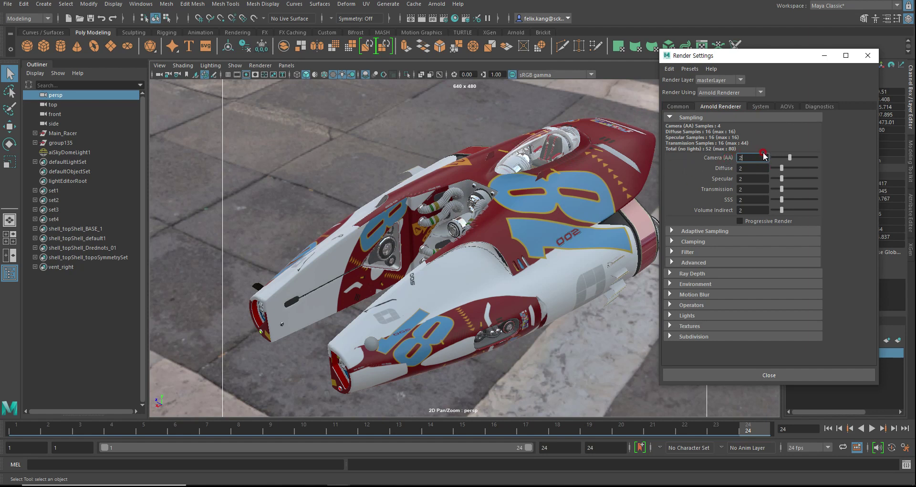
{"action": "scroll", "coordinate": [762, 95], "scroll_direction": "up", "scroll_amount": 1}
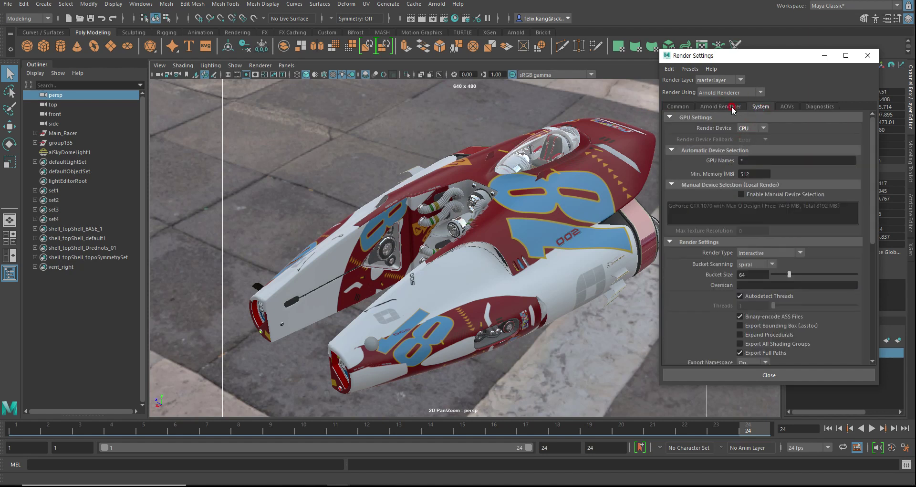
{"action": "scroll", "coordinate": [735, 95], "scroll_direction": "down", "scroll_amount": 1}
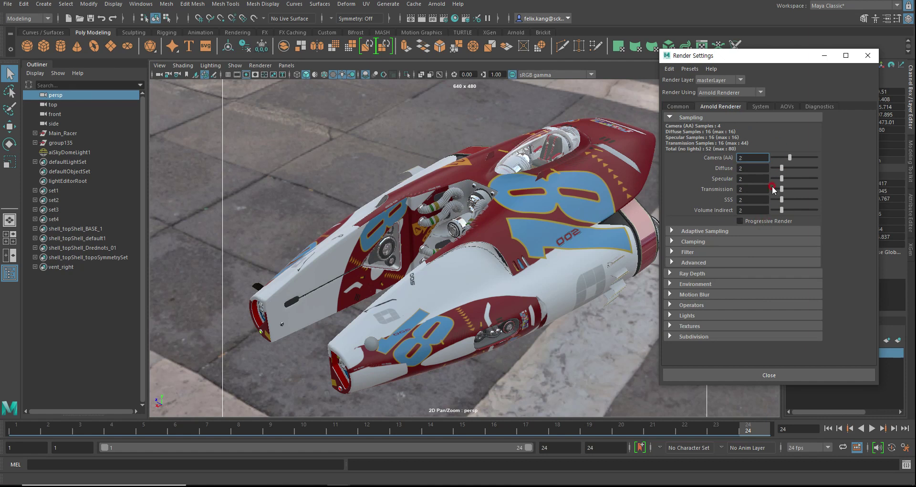
{"action": "left_click", "coordinate": [628, 74]}
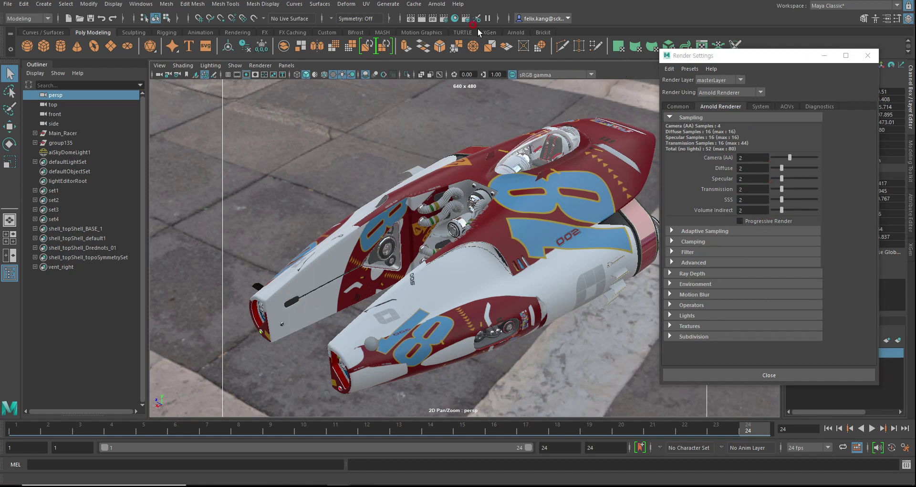
{"action": "left_click", "coordinate": [437, 3]}
{"action": "left_click", "coordinate": [452, 22]}
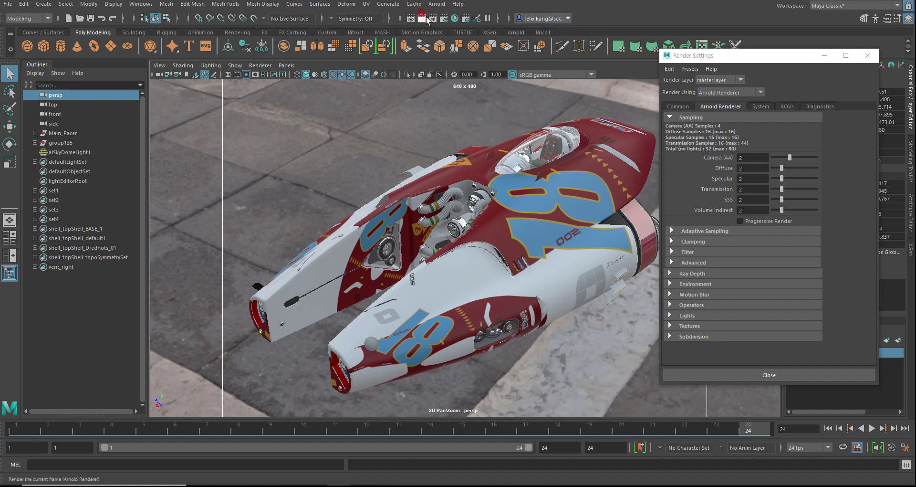
{"action": "left_click", "coordinate": [438, 5]}
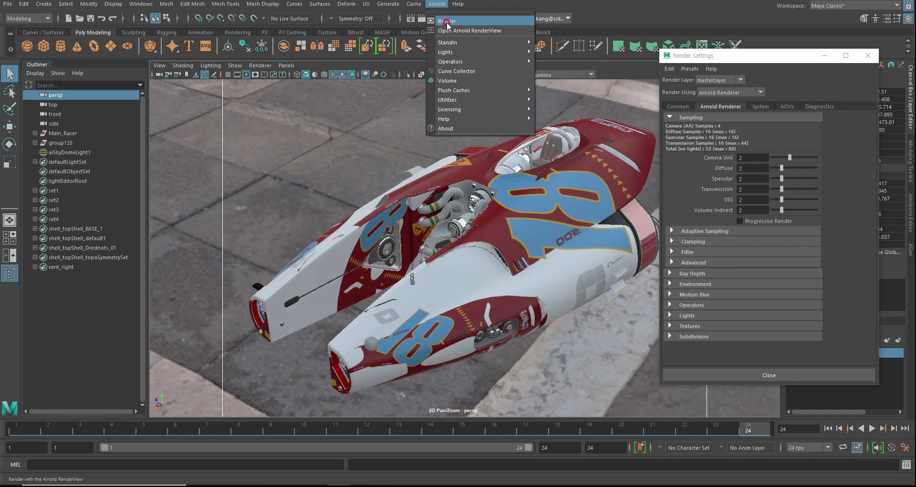
- Render the racer on CPU in Arnold RenderView and store it as Snapshot_01
{"action": "left_click", "coordinate": [447, 22]}
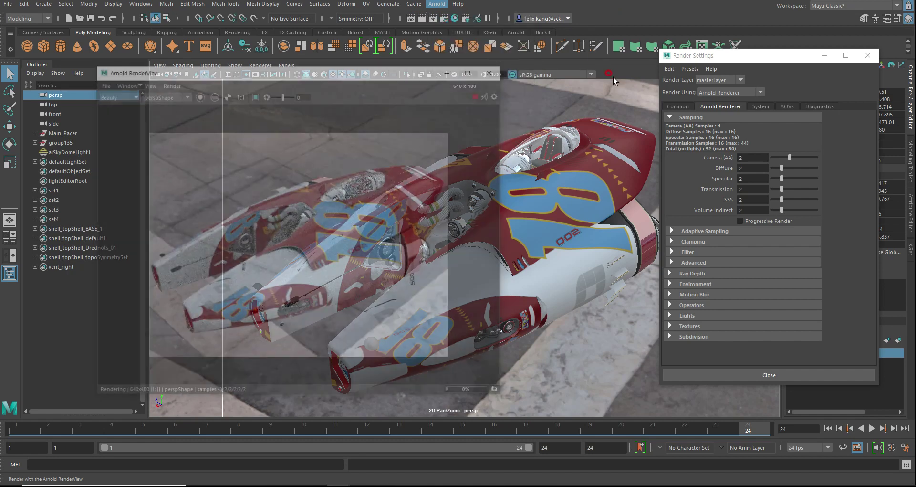
{"action": "left_click", "coordinate": [580, 98]}
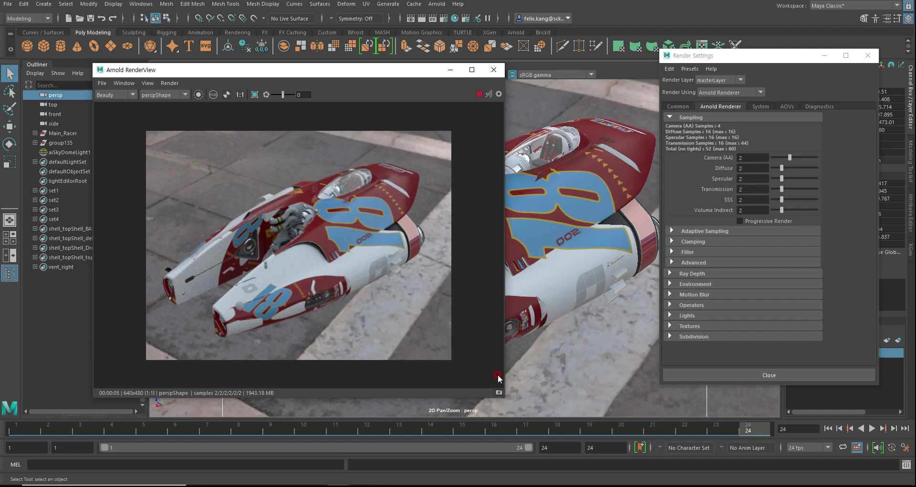
{"action": "left_click", "coordinate": [499, 391]}
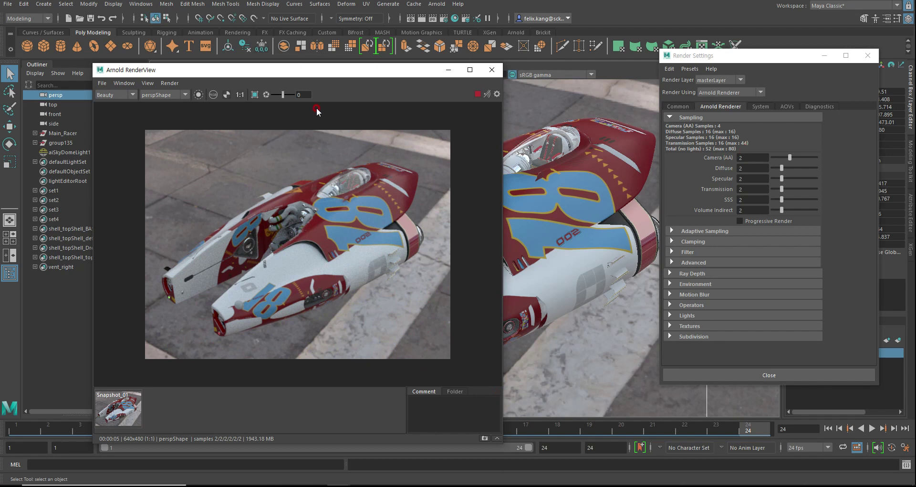
{"action": "left_click_drag", "start_coordinate": [332, 69], "coordinate": [264, 59]}
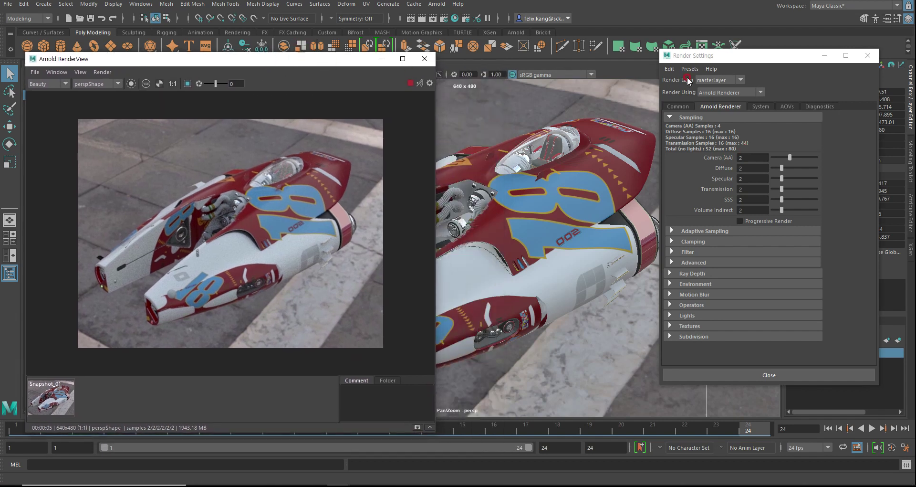
- Switch the Render Device to GPU and store the noisier render as Snapshot_02
{"action": "left_click", "coordinate": [771, 106]}
{"action": "left_click", "coordinate": [764, 128]}
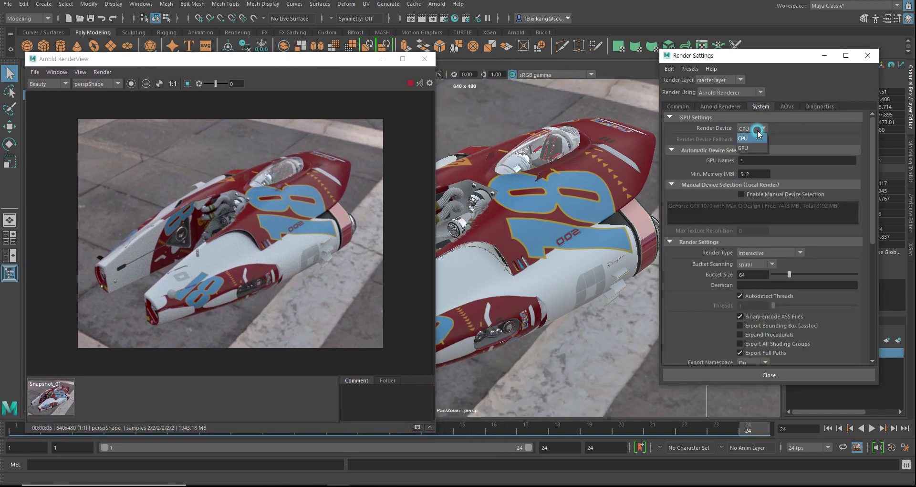
{"action": "left_click", "coordinate": [754, 146]}
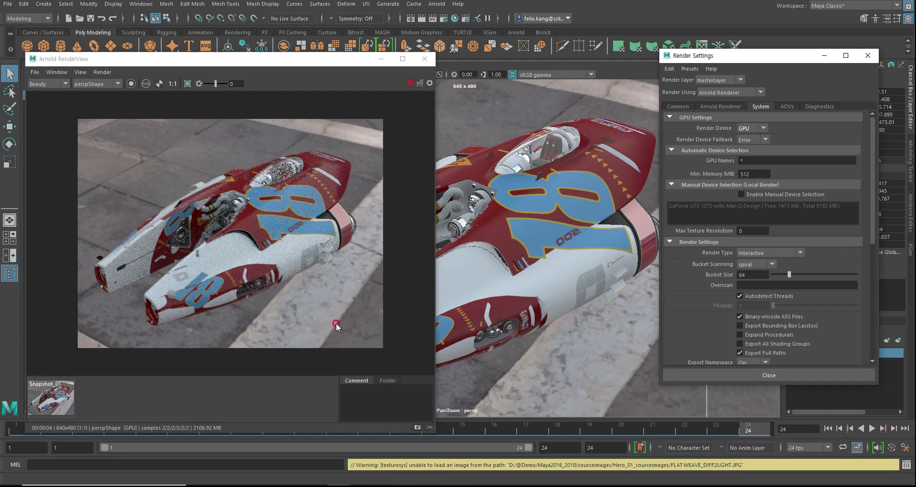
{"action": "left_click", "coordinate": [417, 427]}
- Compare the clean CPU Snapshot_01 against the noisy GPU Snapshot_02
{"action": "left_click", "coordinate": [76, 390]}
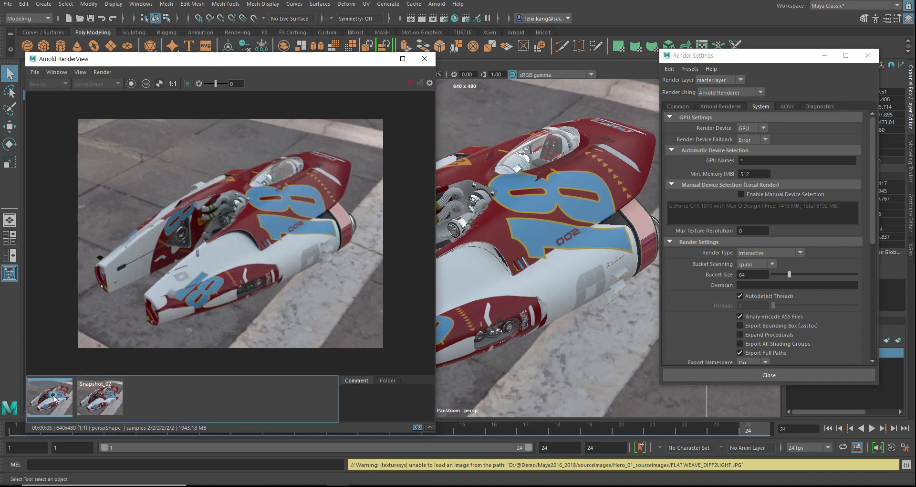
{"action": "left_click", "coordinate": [98, 395]}
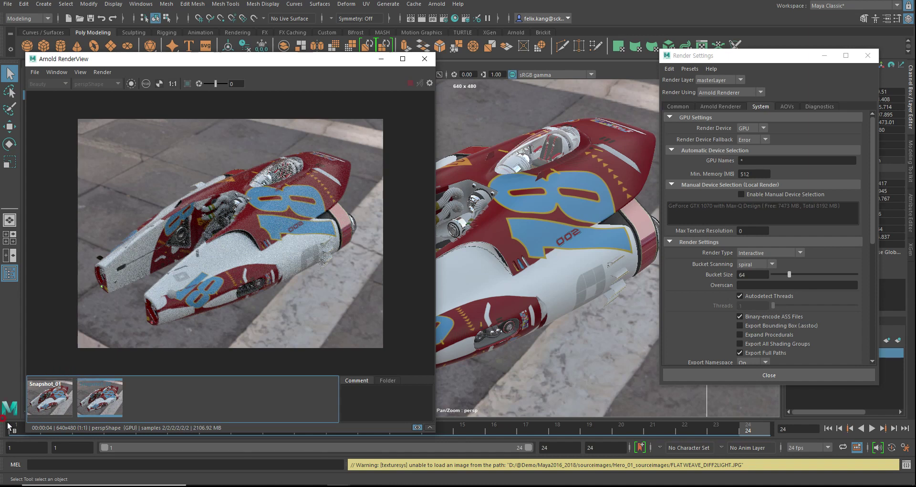
{"action": "left_click", "coordinate": [54, 400]}
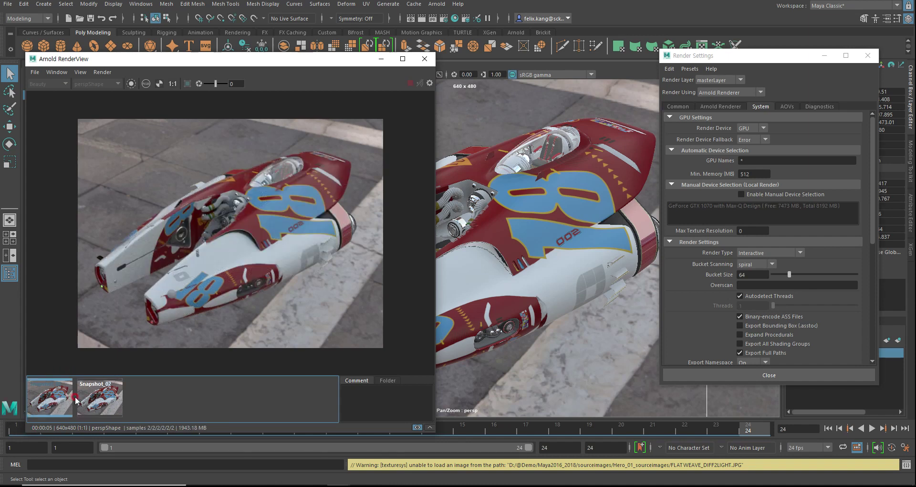
{"action": "left_click", "coordinate": [102, 401]}
{"action": "left_click", "coordinate": [105, 402]}
{"action": "left_click", "coordinate": [97, 397]}
- Flip between CPU Snapshot_01 and GPU Snapshot_02, ending on GPU, then show Arnold sampling
{"action": "left_click", "coordinate": [98, 401]}
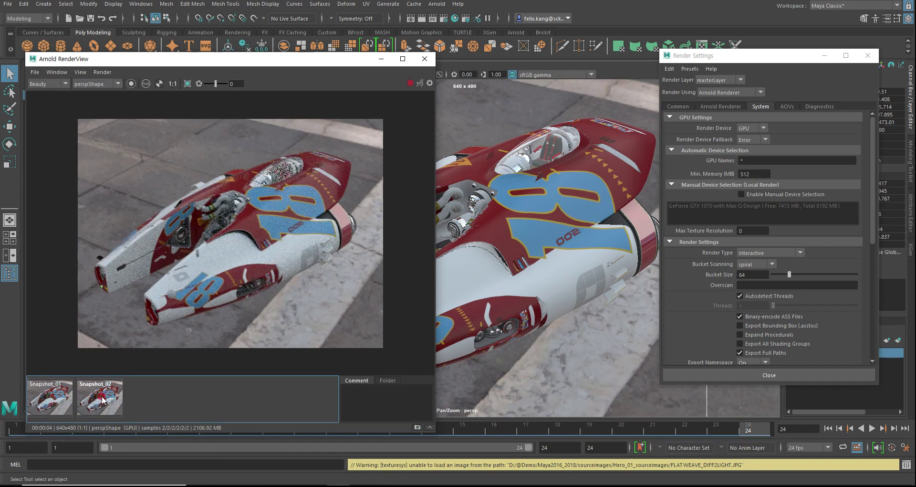
{"action": "left_click", "coordinate": [64, 399]}
{"action": "left_click", "coordinate": [103, 395]}
{"action": "left_click", "coordinate": [63, 398]}
{"action": "left_click", "coordinate": [103, 395]}
{"action": "left_click", "coordinate": [63, 399]}
{"action": "left_click", "coordinate": [103, 396]}
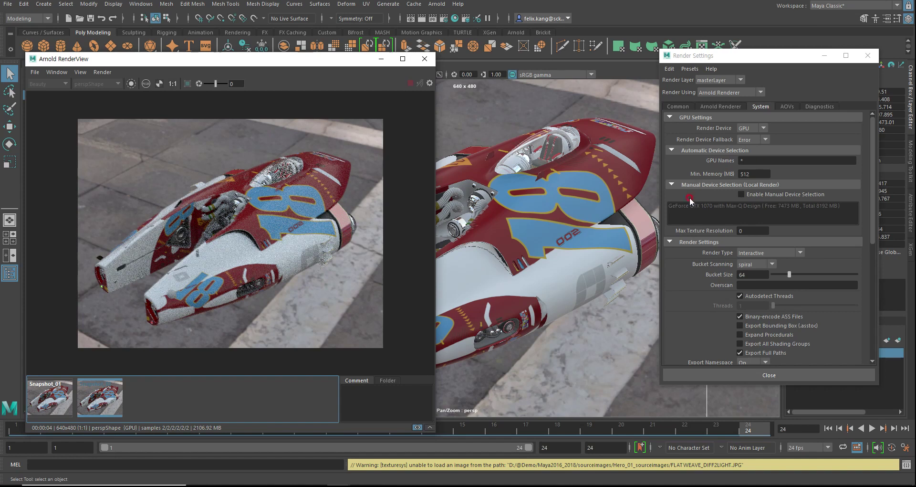
{"action": "left_click", "coordinate": [737, 107]}
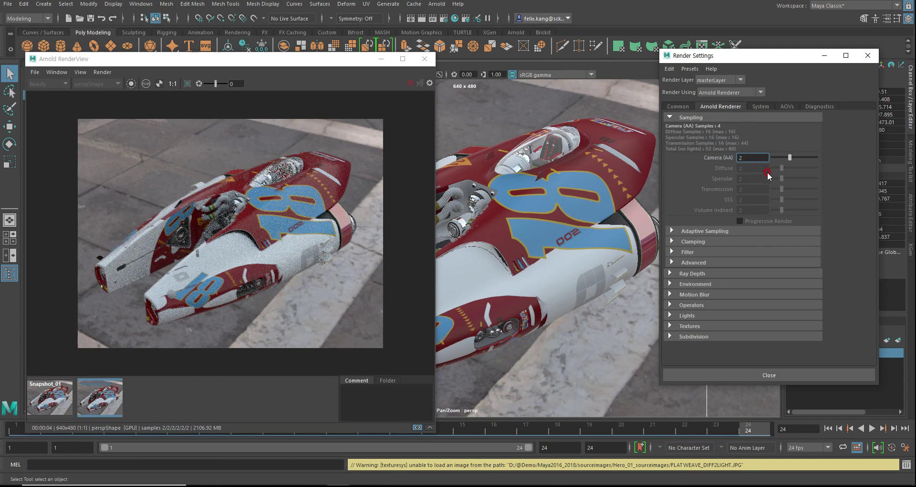
- Confirm the GPU render device and raise Camera (AA) samples from 2 to 6
{"action": "left_click", "coordinate": [762, 108]}
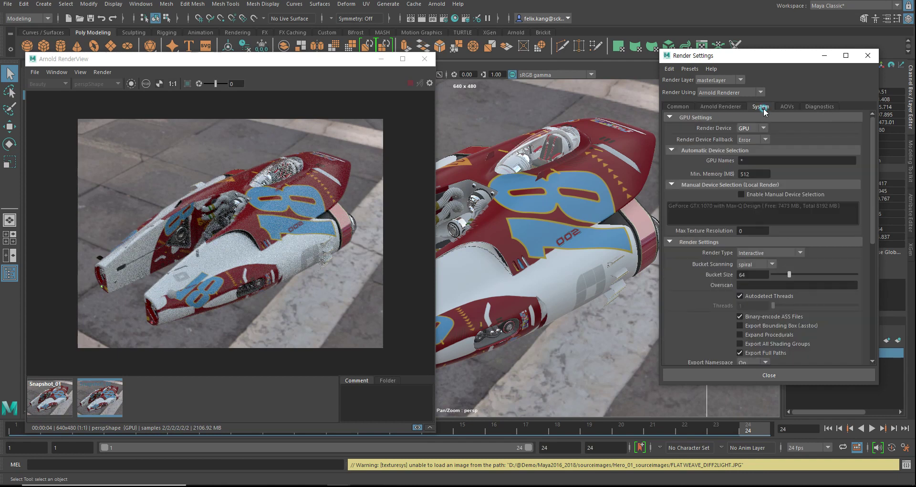
{"action": "left_click", "coordinate": [727, 108]}
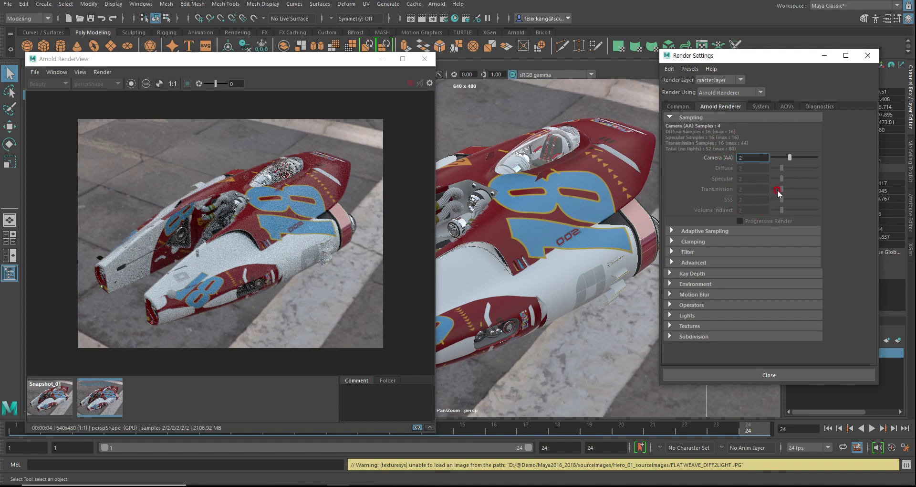
{"action": "left_click", "coordinate": [761, 107]}
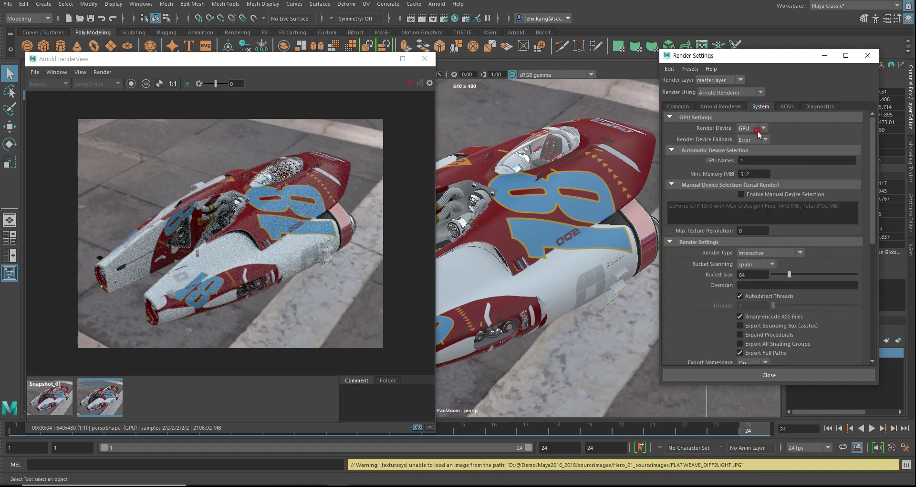
{"action": "left_click", "coordinate": [726, 107]}
{"action": "left_click", "coordinate": [739, 157]}
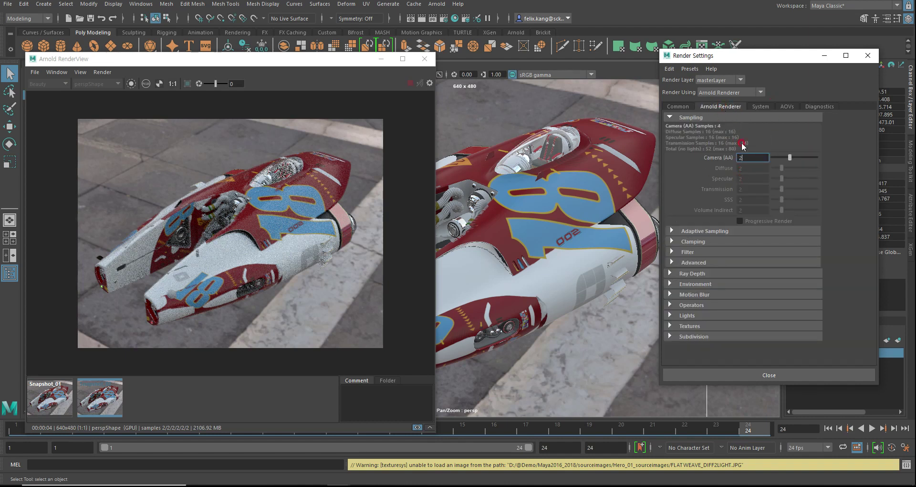
{"action": "left_click", "coordinate": [790, 158]}
{"action": "left_click", "coordinate": [803, 158]}
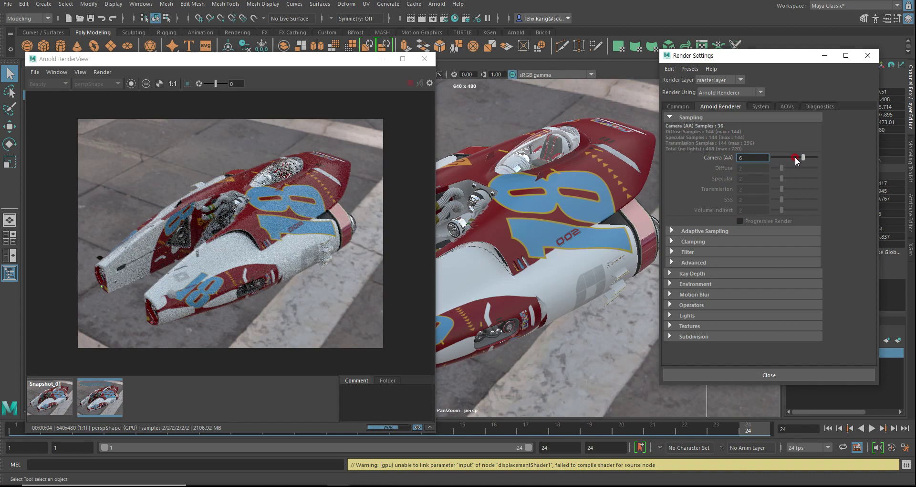
{"action": "left_click", "coordinate": [802, 158]}
{"action": "left_click_drag", "start_coordinate": [328, 58], "coordinate": [432, 47]}
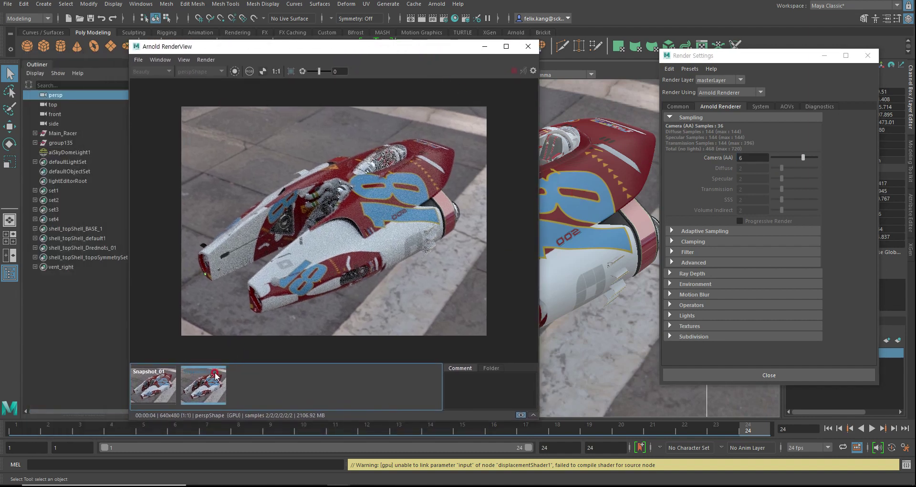
- Delete the noisy Snapshot_02 and redisplay Snapshot_01 beside the 6-sample render
{"action": "left_click", "coordinate": [415, 230]}
{"action": "left_click", "coordinate": [404, 229]}
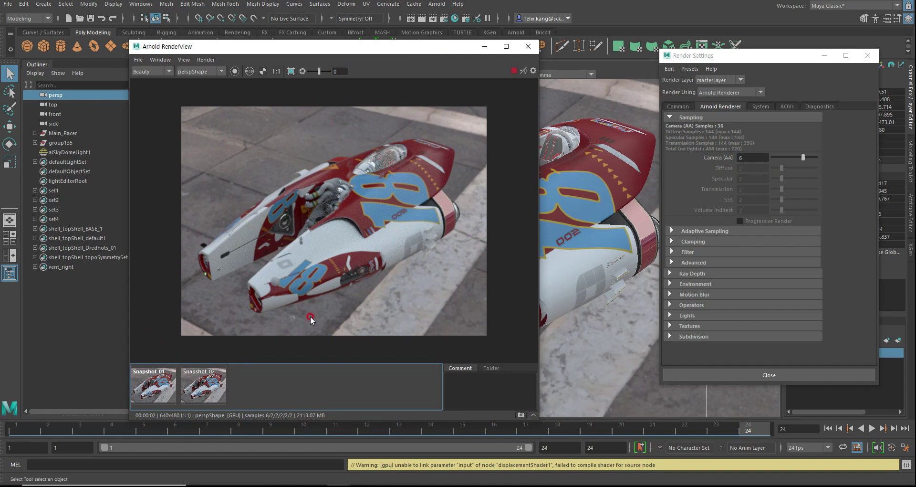
{"action": "left_click", "coordinate": [158, 389]}
{"action": "left_click", "coordinate": [205, 385]}
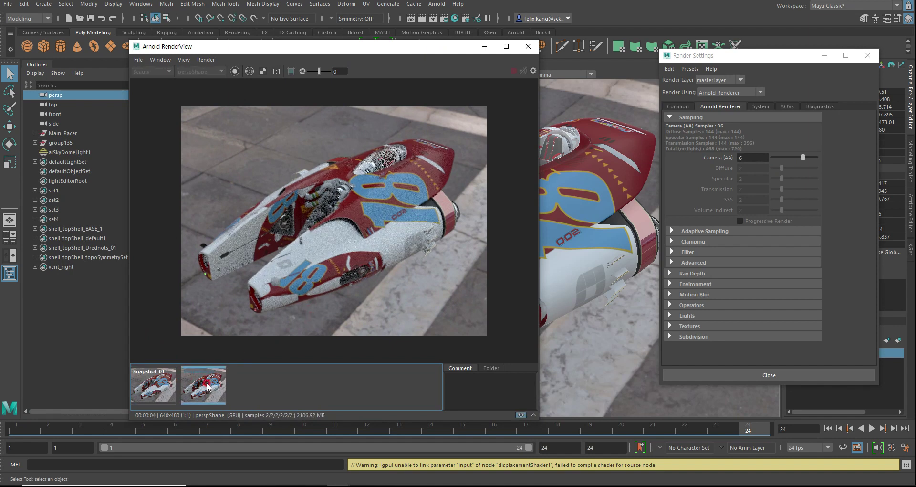
{"action": "right_click", "coordinate": [208, 386]}
{"action": "left_click", "coordinate": [261, 400]}
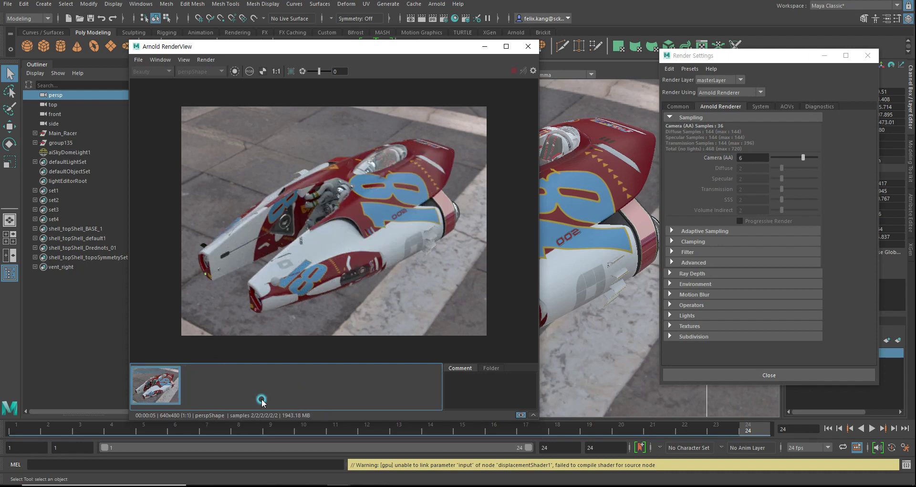
{"action": "right_click", "coordinate": [180, 385]}
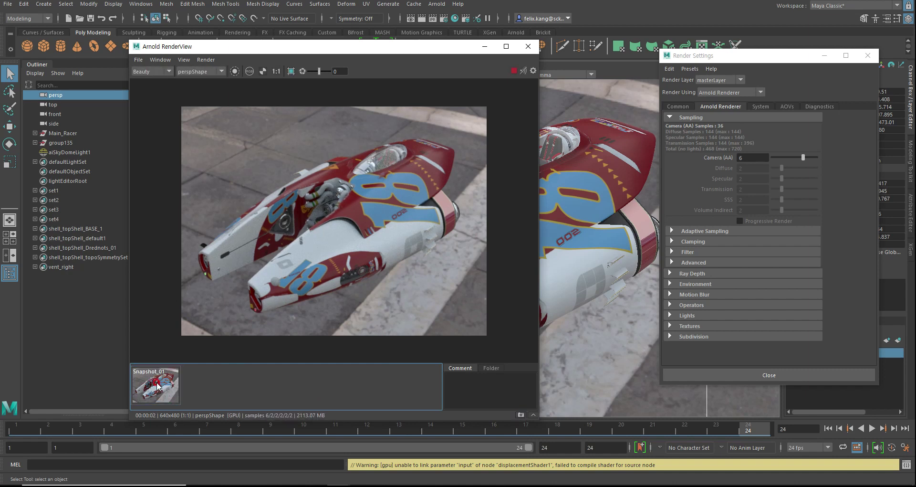
{"action": "left_click", "coordinate": [167, 394]}
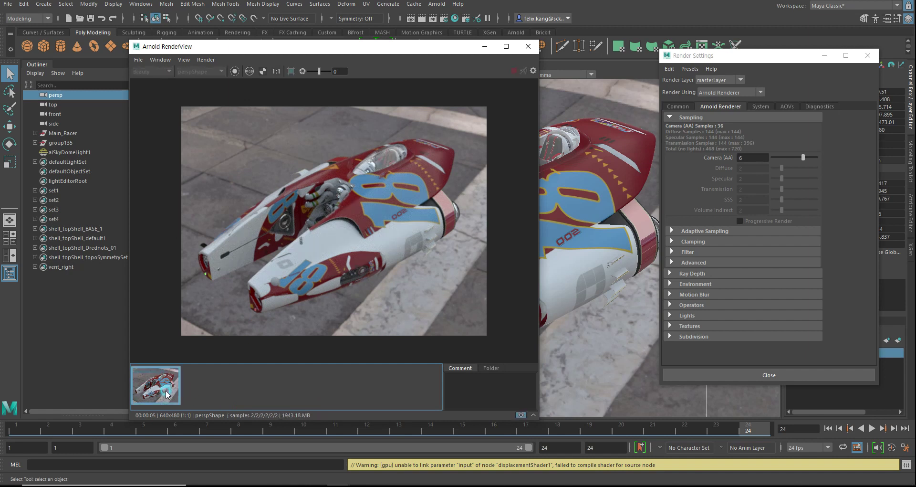
- Store the 6-sample GPU render as a new snapshot
{"action": "left_click", "coordinate": [204, 386]}
{"action": "left_click", "coordinate": [180, 381]}
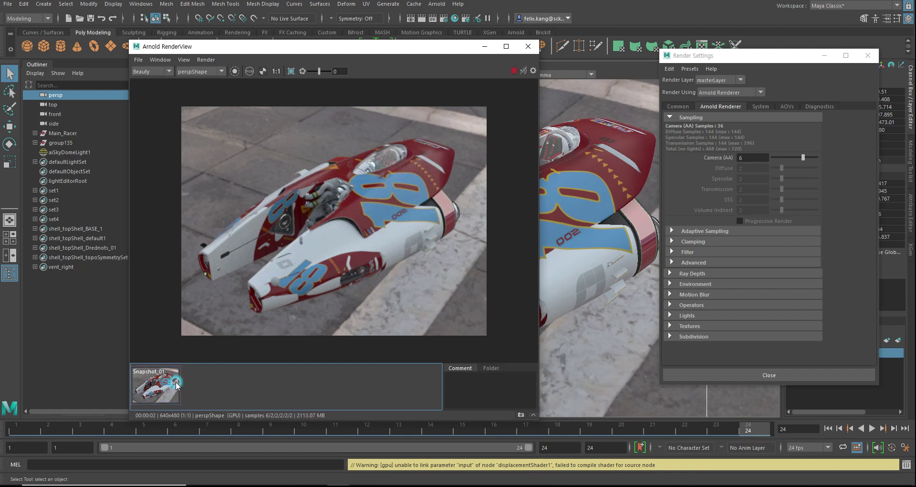
{"action": "left_click", "coordinate": [563, 264]}
{"action": "left_click", "coordinate": [163, 392]}
{"action": "left_click", "coordinate": [457, 397]}
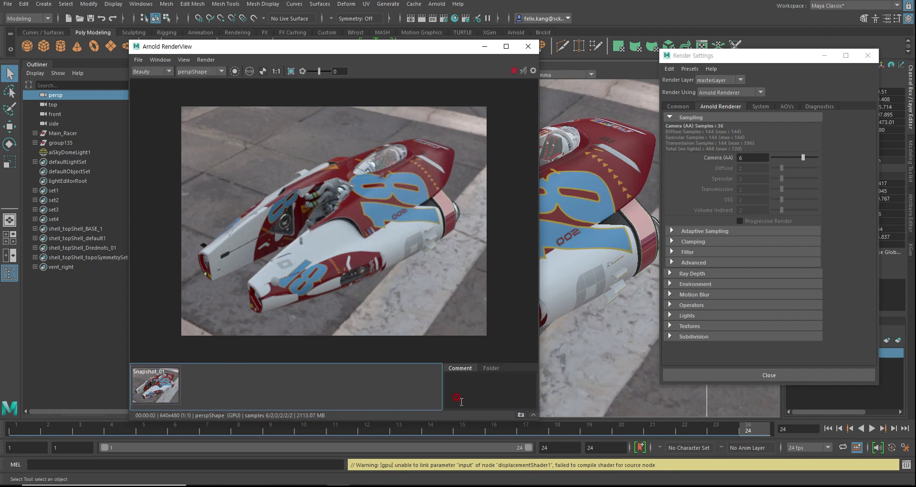
{"action": "left_click", "coordinate": [521, 414]}
- Set the new snapshot as comparison image A and slide the split across the racer
{"action": "right_click", "coordinate": [202, 382]}
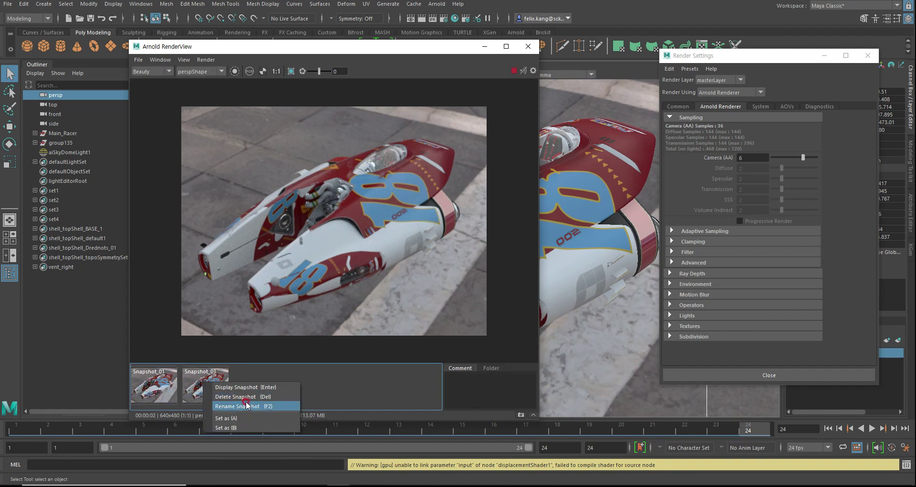
{"action": "left_click", "coordinate": [242, 418]}
{"action": "mouse_move", "coordinate": [334, 318]}
{"action": "left_mouse_down"}
{"action": "mouse_move", "coordinate": [241, 318]}
{"action": "mouse_move", "coordinate": [391, 318]}
{"action": "mouse_move", "coordinate": [255, 318]}
{"action": "left_mouse_up"}
{"action": "left_click", "coordinate": [168, 375]}
{"action": "left_click", "coordinate": [338, 335]}
{"action": "left_click", "coordinate": [526, 415]}
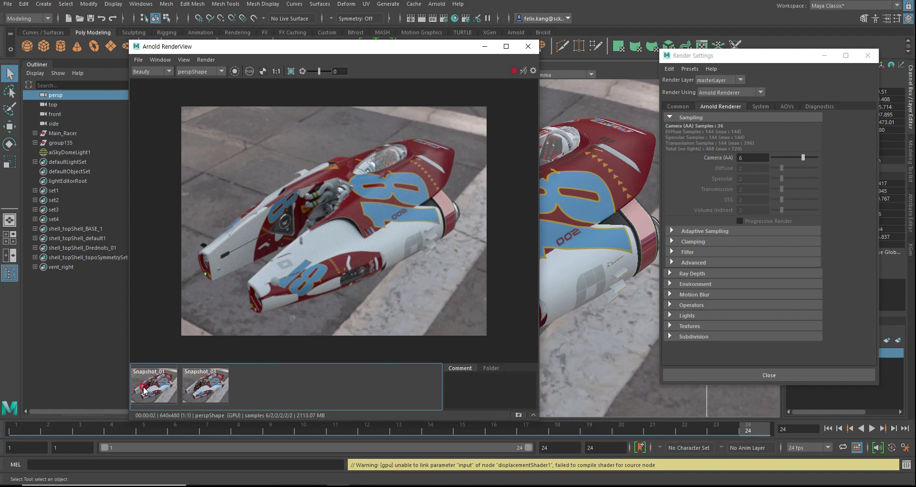
- Set Snapshot_01 as image A and sweep the A/B split across the racer
{"action": "left_click", "coordinate": [159, 377]}
{"action": "right_click", "coordinate": [160, 378]}
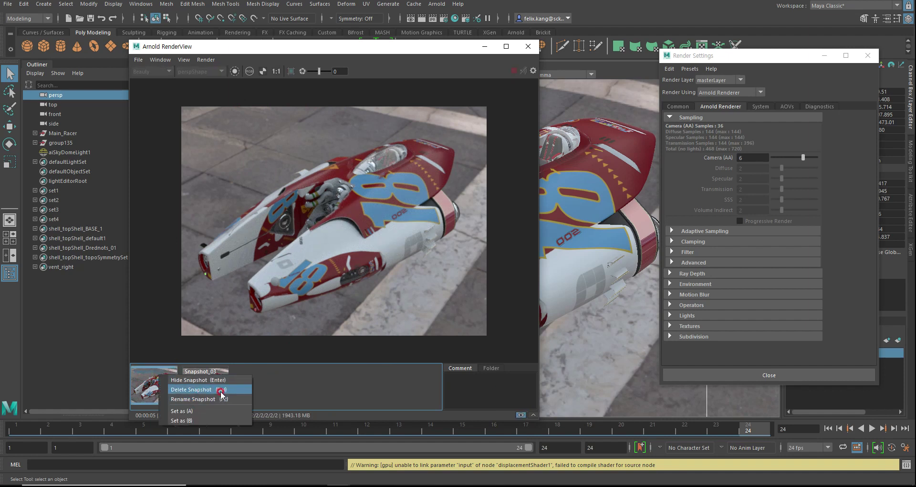
{"action": "left_click", "coordinate": [206, 410]}
{"action": "left_click", "coordinate": [282, 298]}
{"action": "mouse_move", "coordinate": [255, 297]}
{"action": "left_mouse_down"}
{"action": "mouse_move", "coordinate": [234, 288]}
{"action": "mouse_move", "coordinate": [454, 288]}
{"action": "mouse_move", "coordinate": [239, 286]}
{"action": "mouse_move", "coordinate": [366, 280]}
{"action": "left_mouse_up"}
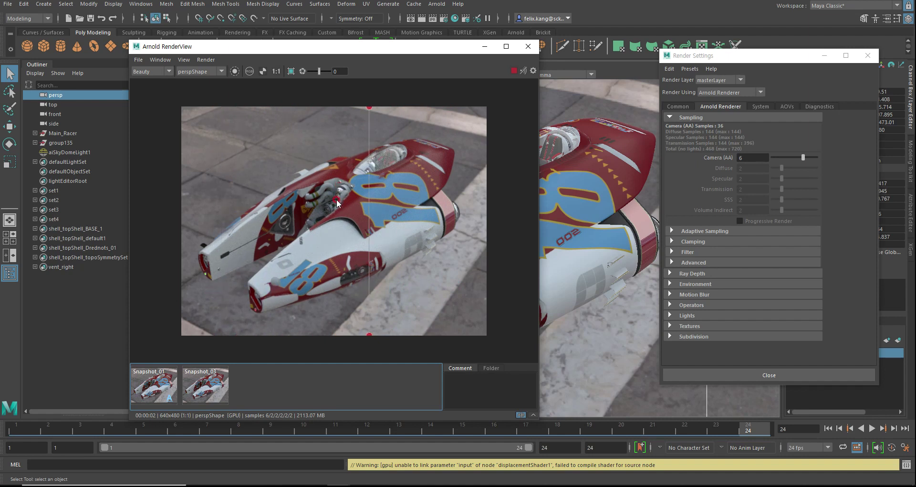
{"action": "mouse_move", "coordinate": [368, 220]}
{"action": "left_mouse_down"}
{"action": "mouse_move", "coordinate": [298, 224]}
{"action": "mouse_move", "coordinate": [204, 265]}
{"action": "mouse_move", "coordinate": [459, 267]}
{"action": "mouse_move", "coordinate": [267, 279]}
{"action": "mouse_move", "coordinate": [422, 272]}
{"action": "mouse_move", "coordinate": [333, 262]}
{"action": "mouse_move", "coordinate": [342, 229]}
{"action": "left_mouse_up"}
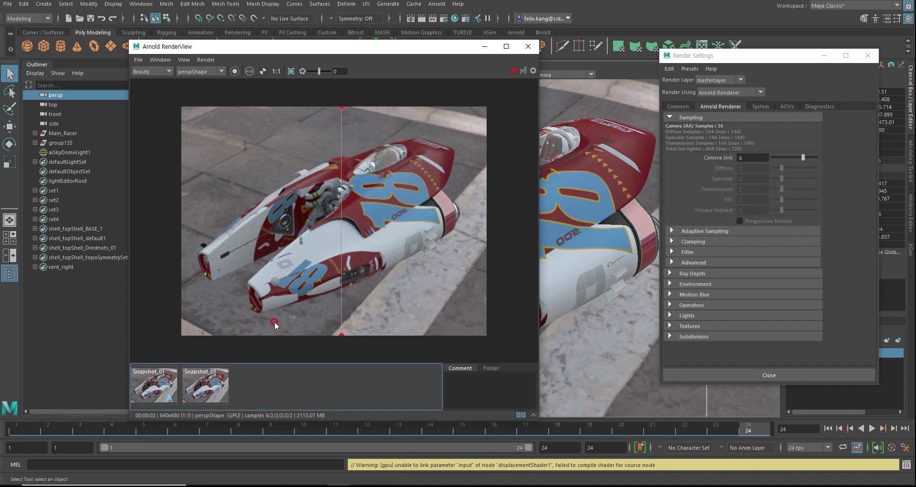
{"action": "mouse_move", "coordinate": [348, 290]}
{"action": "left_mouse_down"}
{"action": "mouse_move", "coordinate": [260, 293]}
{"action": "mouse_move", "coordinate": [393, 248]}
{"action": "mouse_move", "coordinate": [450, 267]}
{"action": "mouse_move", "coordinate": [212, 269]}
{"action": "mouse_move", "coordinate": [261, 272]}
{"action": "mouse_move", "coordinate": [217, 275]}
{"action": "mouse_move", "coordinate": [231, 267]}
{"action": "mouse_move", "coordinate": [213, 276]}
{"action": "mouse_move", "coordinate": [222, 280]}
{"action": "mouse_move", "coordinate": [297, 271]}
{"action": "mouse_move", "coordinate": [330, 238]}
{"action": "mouse_move", "coordinate": [322, 203]}
{"action": "mouse_move", "coordinate": [383, 205]}
{"action": "left_mouse_up"}
{"action": "mouse_move", "coordinate": [383, 167]}
{"action": "left_mouse_down"}
{"action": "mouse_move", "coordinate": [395, 165]}
{"action": "mouse_move", "coordinate": [381, 167]}
{"action": "mouse_move", "coordinate": [392, 178]}
{"action": "left_mouse_up"}
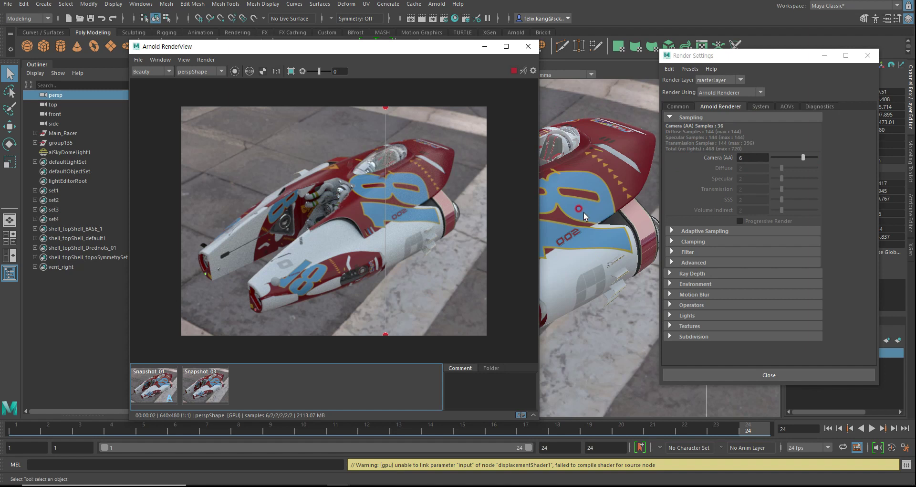
{"action": "left_click", "coordinate": [522, 415]}
- Close RenderView and Render Settings and switch to the recent Maya WhatsNew project
{"action": "left_click", "coordinate": [533, 49]}
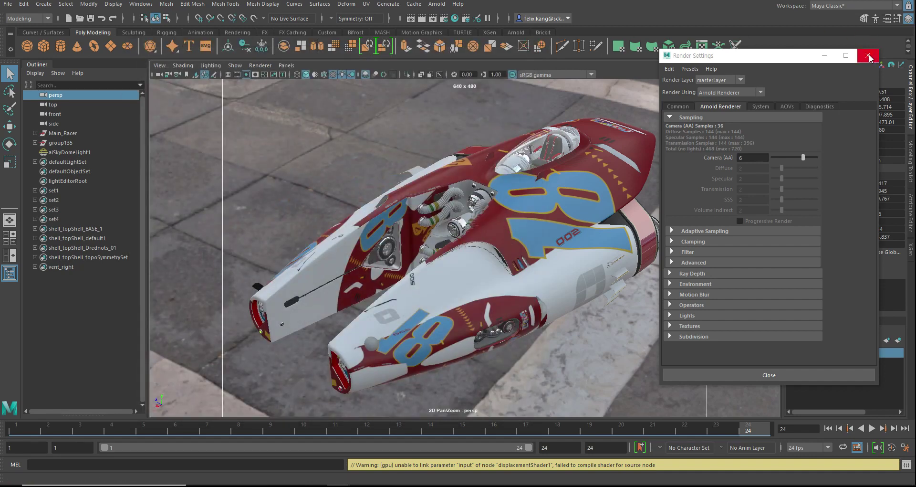
{"action": "left_click", "coordinate": [868, 56]}
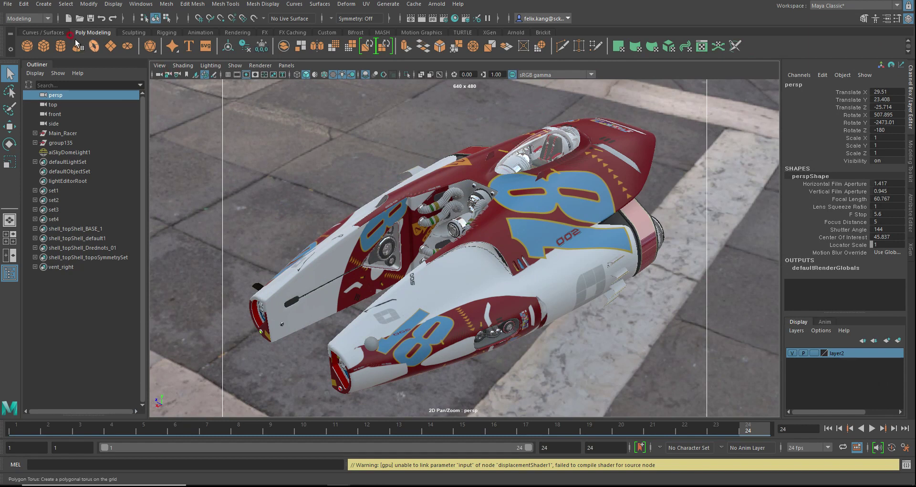
{"action": "left_click", "coordinate": [7, 4]}
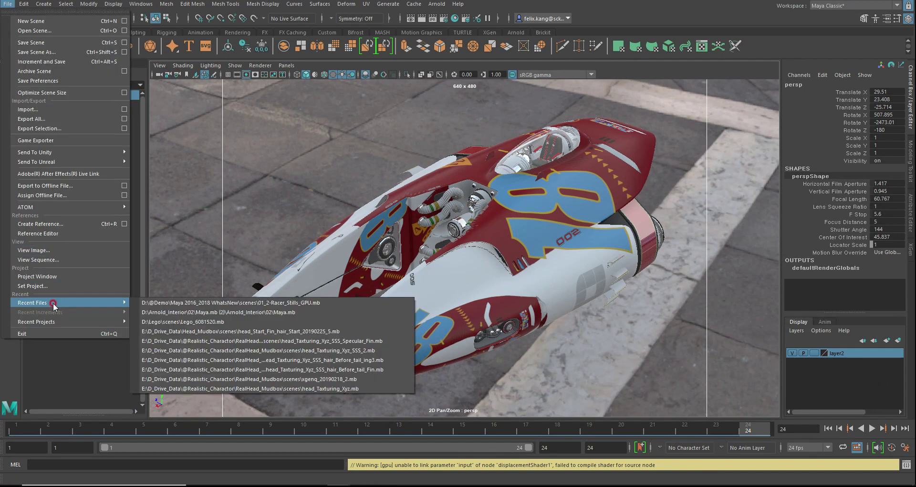
{"action": "mouse_move", "coordinate": [43, 322]}
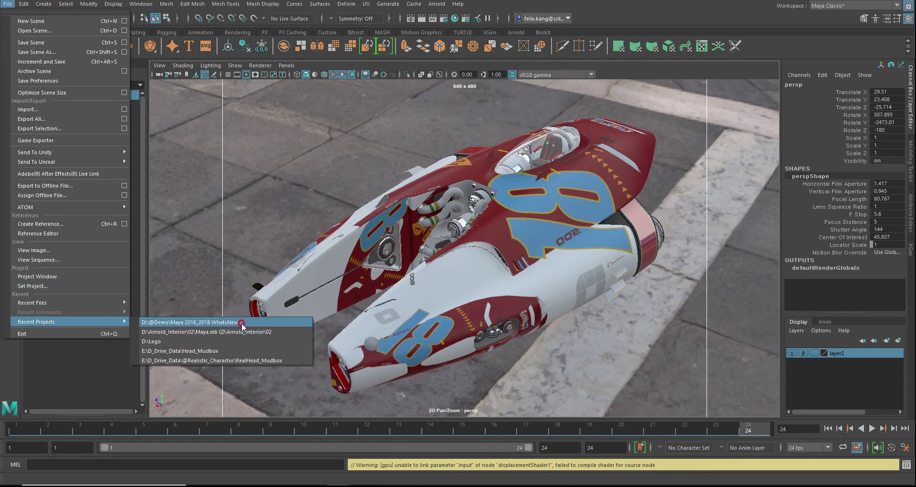
{"action": "left_click", "coordinate": [278, 333]}
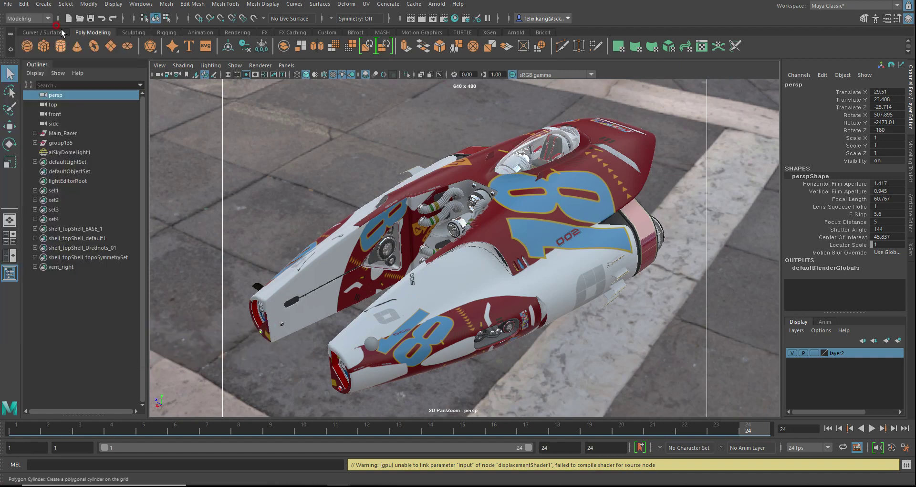
- Open the Maya.mb interior scene, discarding the racer scene's unsaved changes
{"action": "left_click", "coordinate": [8, 4]}
{"action": "left_click", "coordinate": [33, 31]}
{"action": "double_click", "coordinate": [402, 88]}
{"action": "left_click", "coordinate": [464, 247]}
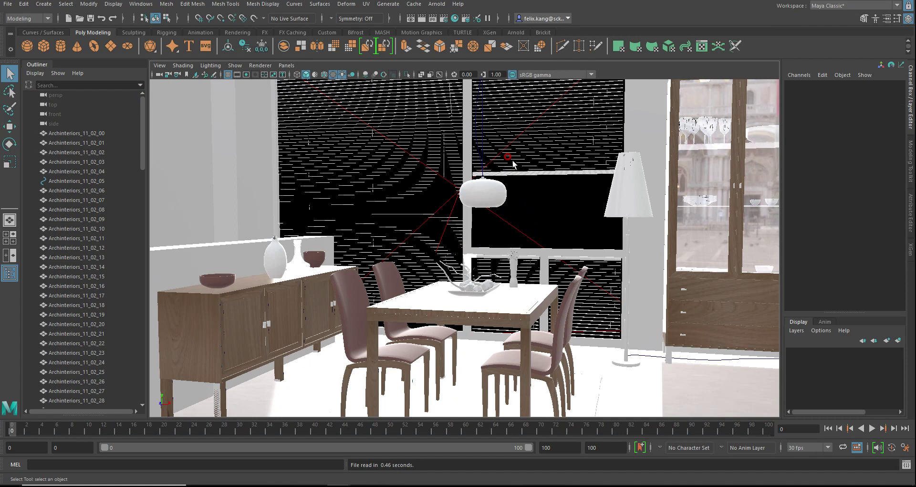
- Launch Arnold RenderView on the interior, delete Snapshot_03 and Snapshot_01, and move the window aside
{"action": "left_click", "coordinate": [437, 4]}
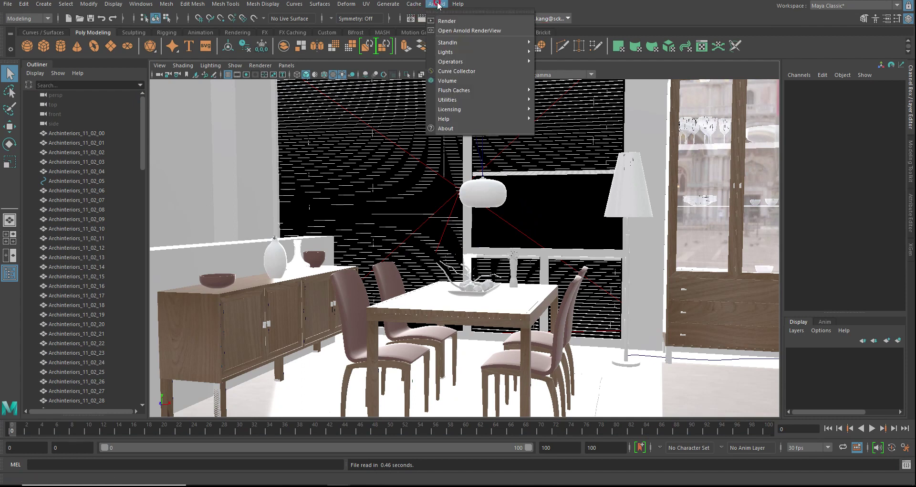
{"action": "left_click", "coordinate": [470, 30]}
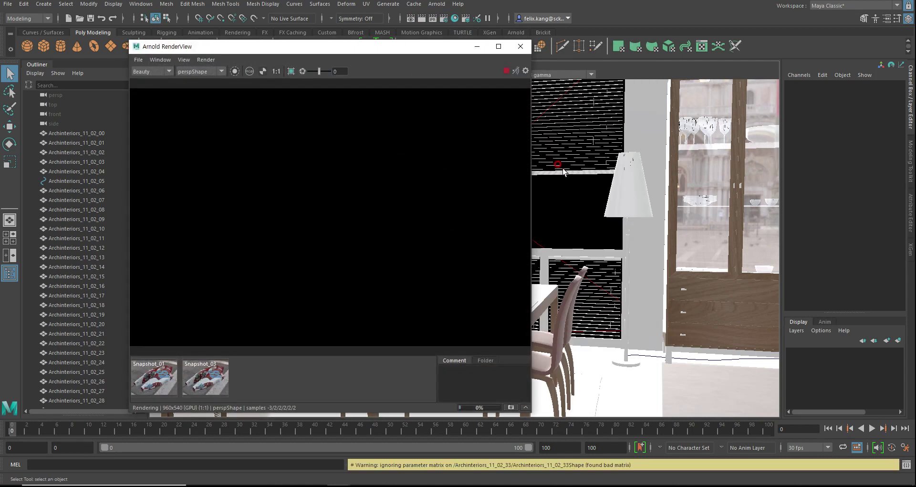
{"action": "right_click", "coordinate": [207, 371]}
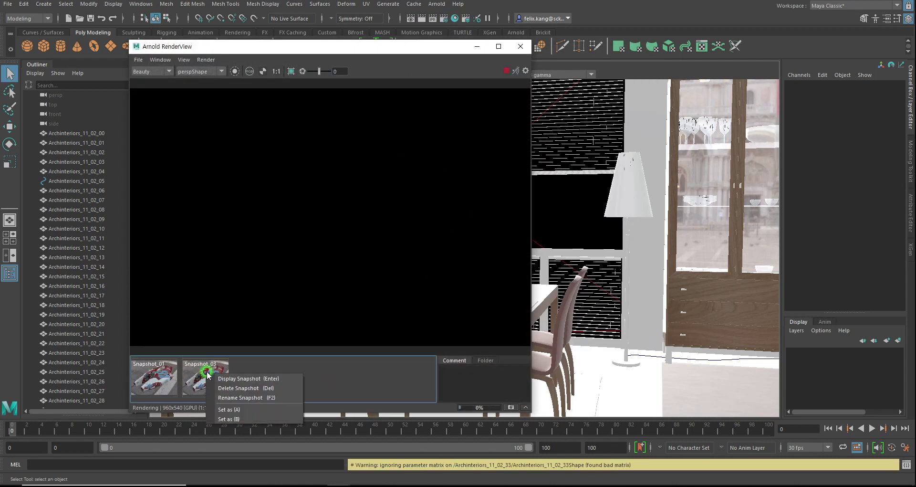
{"action": "left_click", "coordinate": [262, 388]}
{"action": "right_click", "coordinate": [159, 381]}
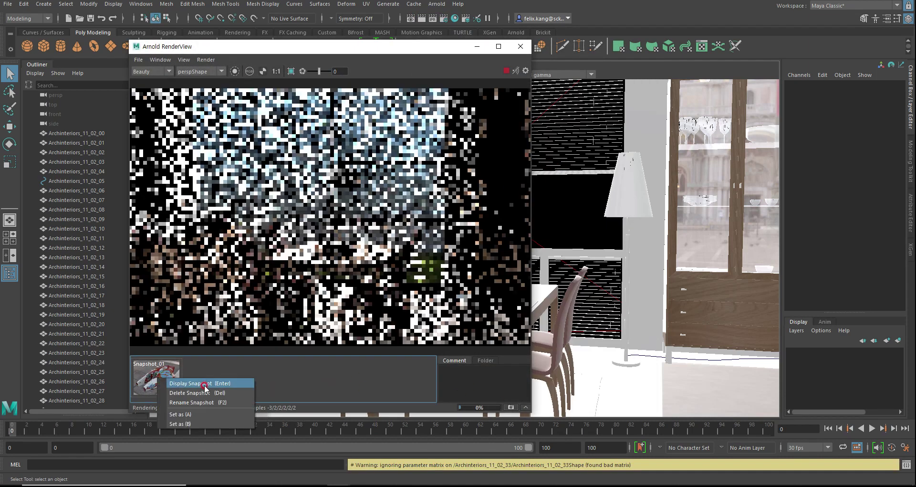
{"action": "left_click", "coordinate": [185, 388]}
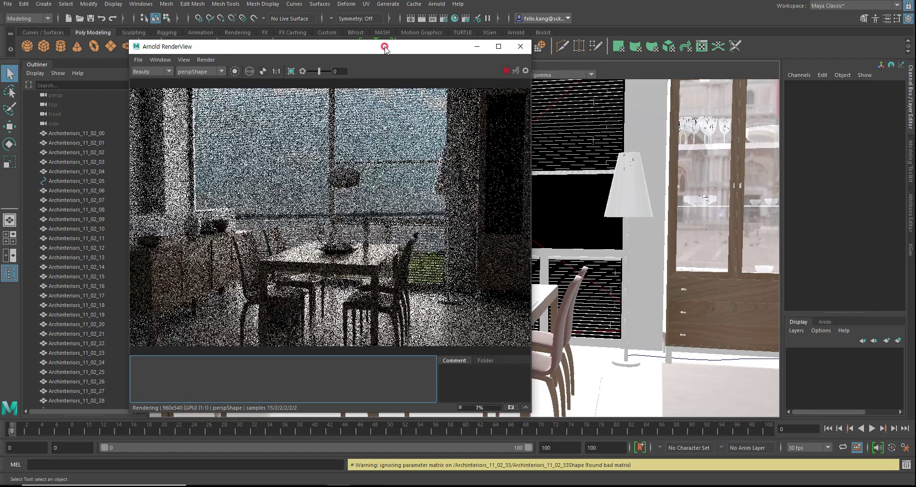
{"action": "left_click_drag", "start_coordinate": [385, 47], "coordinate": [360, 23]}
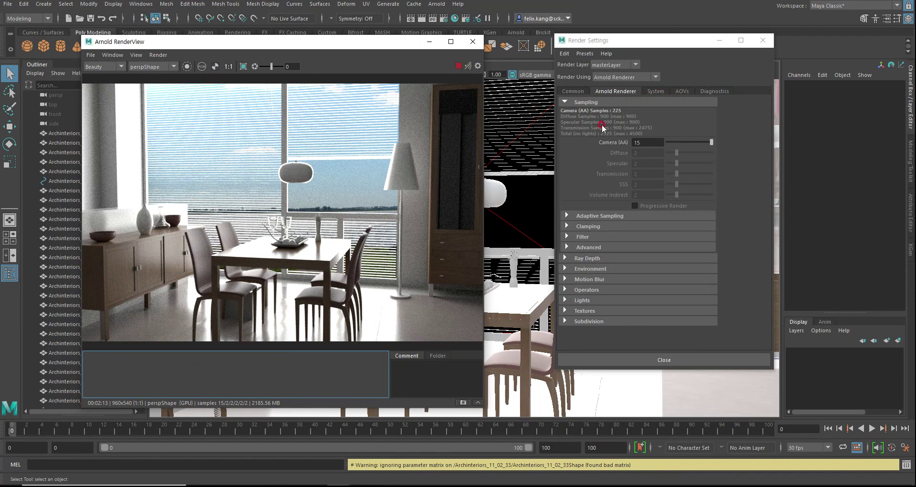
- Save the finished GPU interior render as a RenderView snapshot
{"action": "left_click", "coordinate": [409, 336]}
{"action": "left_click", "coordinate": [463, 402]}
{"action": "left_click", "coordinate": [163, 382]}
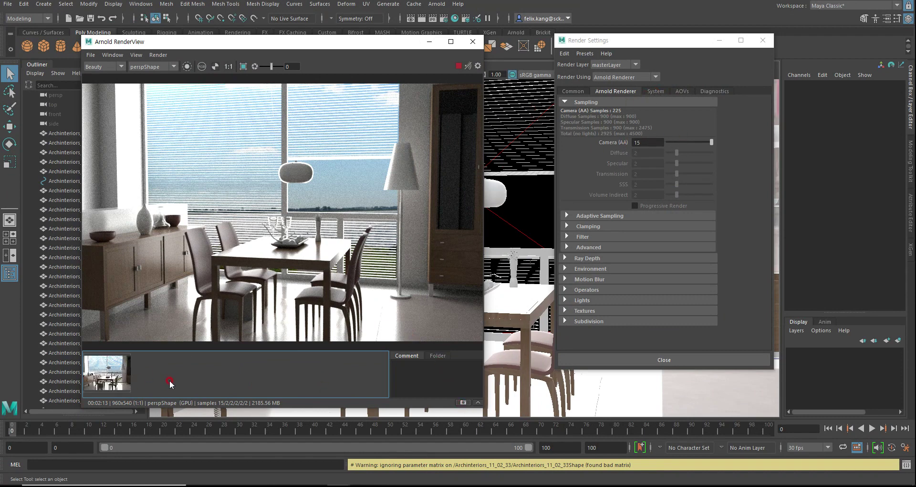
- Set the Render Device to CPU and lower Camera (AA) samples from 15 to 3
{"action": "left_click", "coordinate": [655, 90]}
{"action": "left_click", "coordinate": [652, 123]}
{"action": "left_click", "coordinate": [620, 90]}
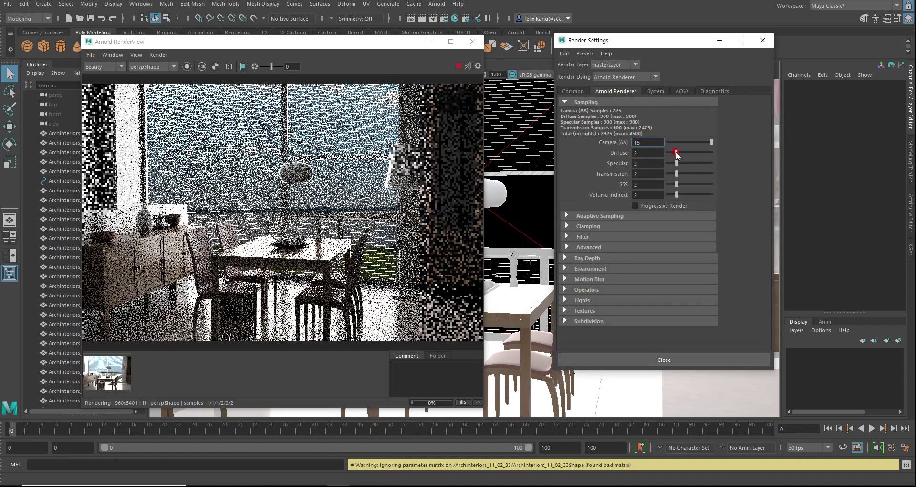
{"action": "left_click", "coordinate": [687, 142]}
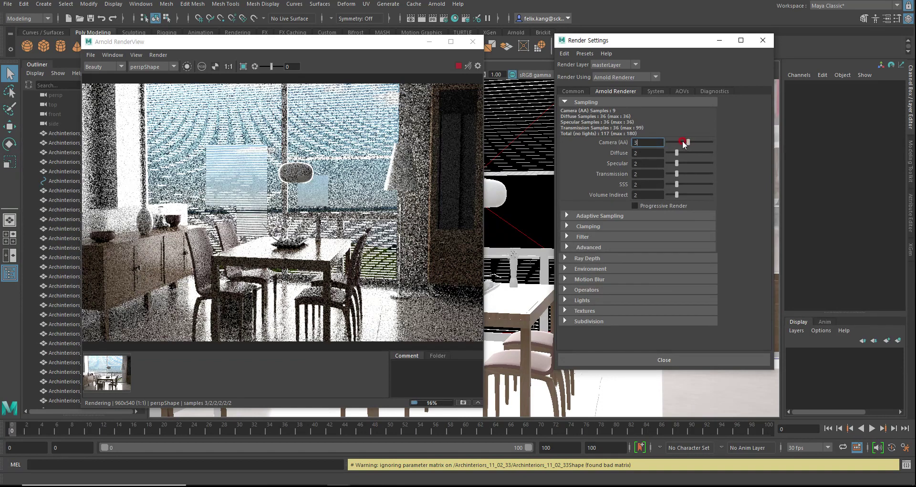
{"action": "left_click", "coordinate": [105, 387]}
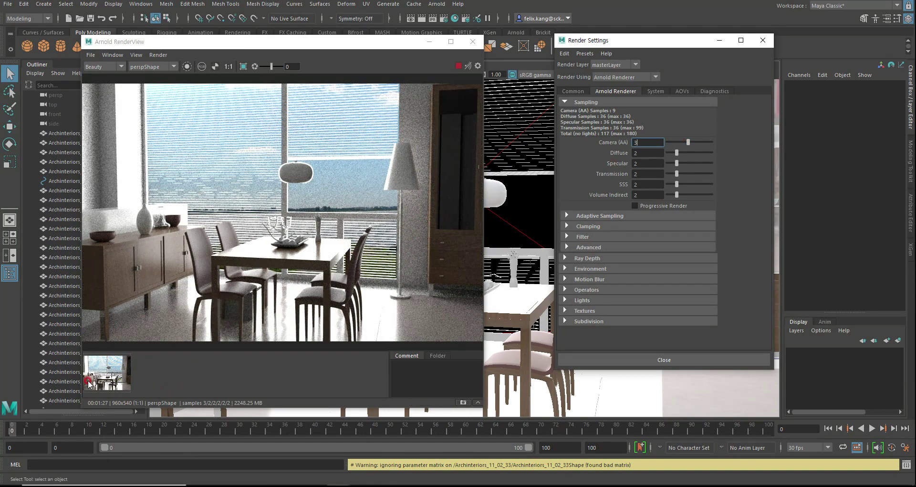
{"action": "left_click", "coordinate": [600, 262]}
{"action": "left_click", "coordinate": [569, 127]}
- Set the saved GPU snapshot as comparison image A and place the wipe split over the render
{"action": "right_click", "coordinate": [122, 366]}
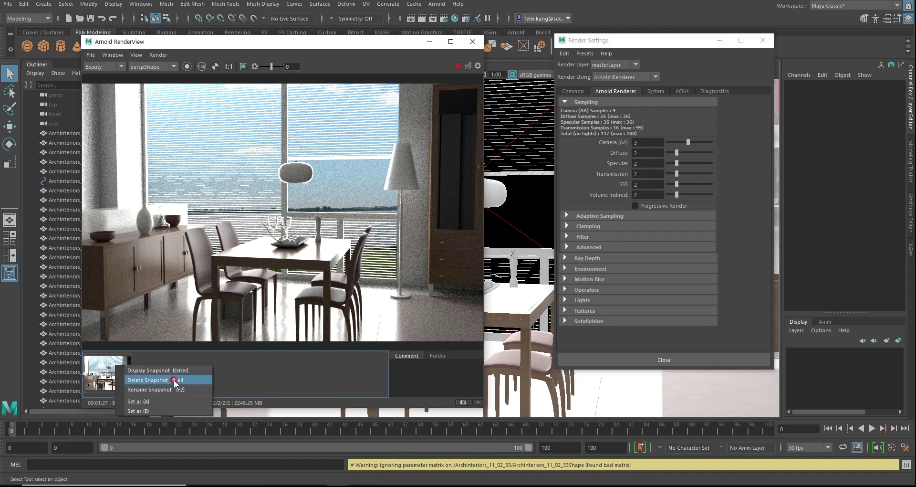
{"action": "left_click", "coordinate": [164, 402]}
{"action": "left_click_drag", "start_coordinate": [330, 196], "coordinate": [435, 215]}
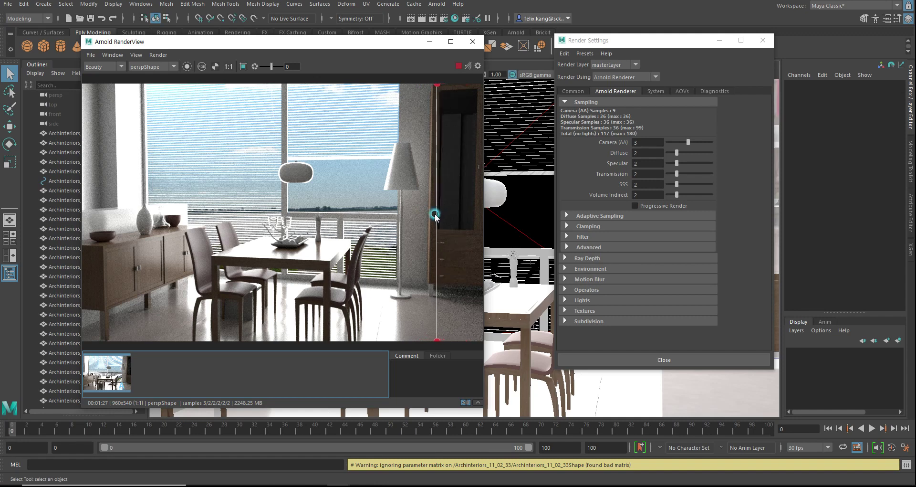
- Sweep the A/B wipe line across the dining room, ending near the sideboard
{"action": "mouse_move", "coordinate": [435, 214]}
{"action": "left_mouse_down"}
{"action": "mouse_move", "coordinate": [123, 230]}
{"action": "mouse_move", "coordinate": [411, 222]}
{"action": "left_mouse_up"}
{"action": "left_click", "coordinate": [736, 129]}
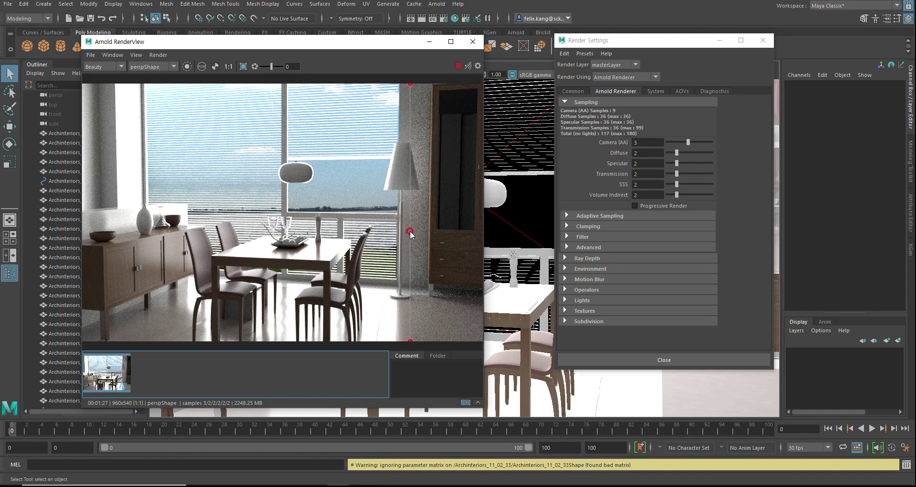
{"action": "mouse_move", "coordinate": [410, 217]}
{"action": "left_mouse_down"}
{"action": "mouse_move", "coordinate": [438, 225]}
{"action": "mouse_move", "coordinate": [148, 245]}
{"action": "mouse_move", "coordinate": [174, 255]}
{"action": "left_mouse_up"}
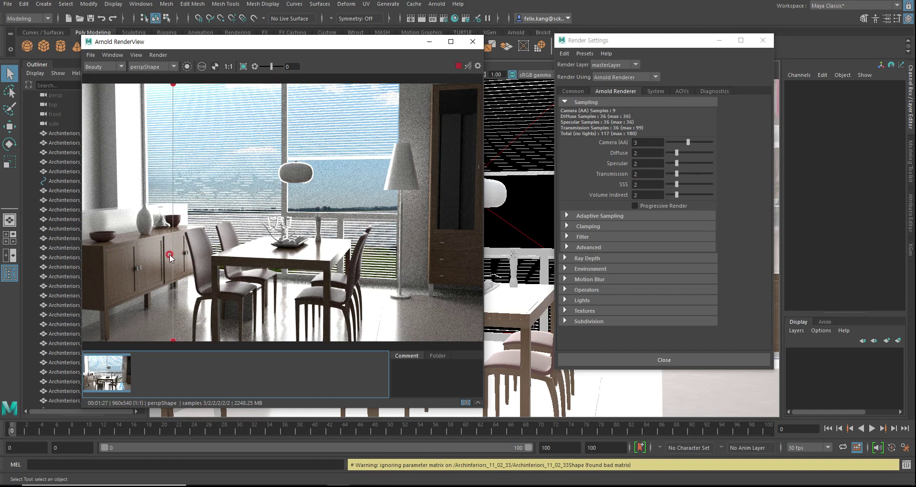
{"action": "mouse_move", "coordinate": [171, 254]}
{"action": "left_mouse_down"}
{"action": "mouse_move", "coordinate": [106, 259]}
{"action": "mouse_move", "coordinate": [294, 236]}
{"action": "mouse_move", "coordinate": [328, 173]}
{"action": "mouse_move", "coordinate": [268, 167]}
{"action": "mouse_move", "coordinate": [477, 178]}
{"action": "mouse_move", "coordinate": [444, 235]}
{"action": "mouse_move", "coordinate": [457, 262]}
{"action": "mouse_move", "coordinate": [419, 310]}
{"action": "mouse_move", "coordinate": [389, 321]}
{"action": "mouse_move", "coordinate": [235, 307]}
{"action": "mouse_move", "coordinate": [128, 311]}
{"action": "mouse_move", "coordinate": [440, 305]}
{"action": "mouse_move", "coordinate": [123, 313]}
{"action": "mouse_move", "coordinate": [452, 287]}
{"action": "mouse_move", "coordinate": [174, 291]}
{"action": "mouse_move", "coordinate": [462, 285]}
{"action": "mouse_move", "coordinate": [123, 273]}
{"action": "mouse_move", "coordinate": [423, 279]}
{"action": "left_mouse_up"}
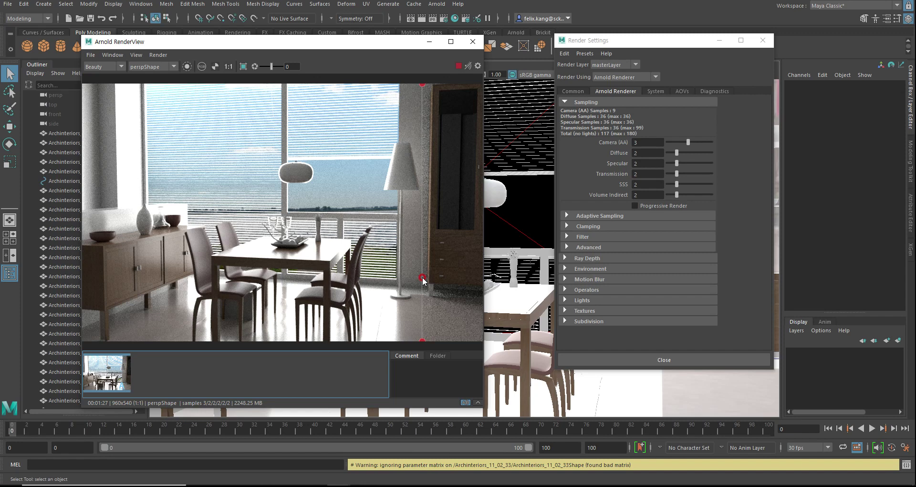
- Show the System settings with Render Device on CPU while sliding the A/B wipe across the render
{"action": "left_click", "coordinate": [656, 92]}
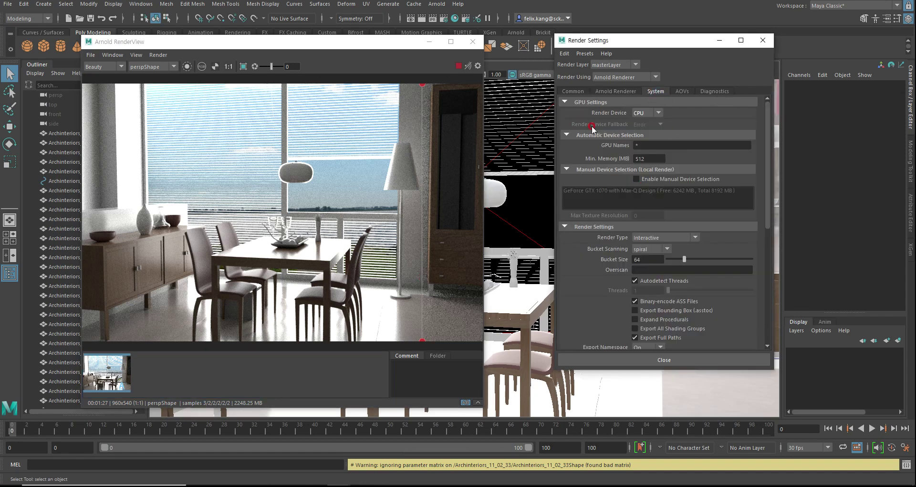
{"action": "left_click", "coordinate": [424, 259]}
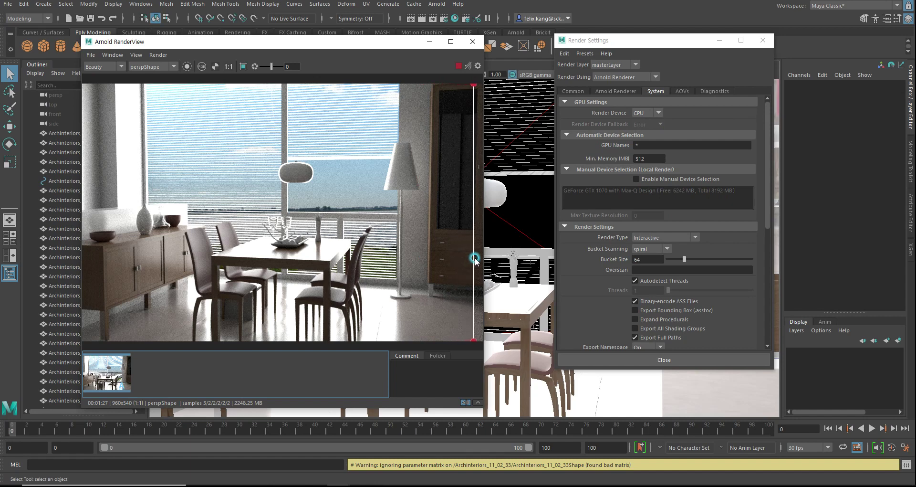
{"action": "mouse_move", "coordinate": [424, 262]}
{"action": "left_mouse_down"}
{"action": "mouse_move", "coordinate": [480, 271]}
{"action": "mouse_move", "coordinate": [240, 278]}
{"action": "mouse_move", "coordinate": [447, 272]}
{"action": "left_mouse_up"}
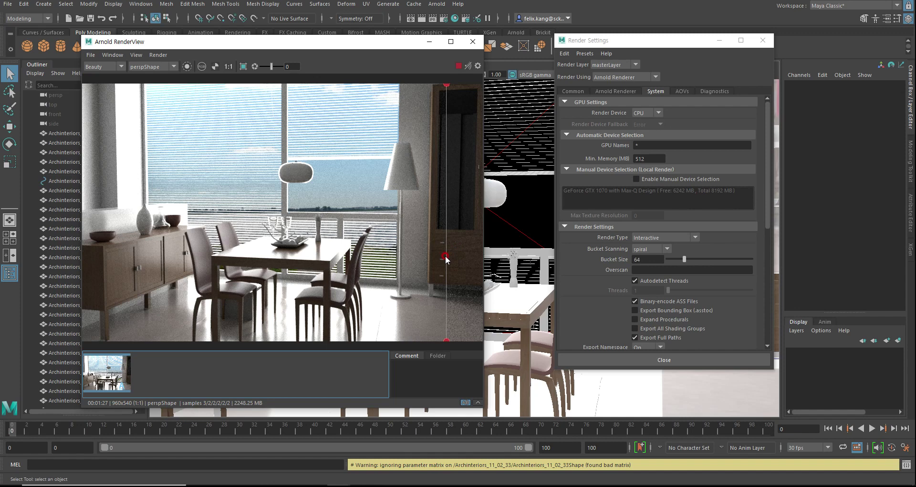
{"action": "mouse_move", "coordinate": [440, 257]}
{"action": "left_mouse_down"}
{"action": "mouse_move", "coordinate": [479, 256]}
{"action": "mouse_move", "coordinate": [368, 284]}
{"action": "mouse_move", "coordinate": [132, 292]}
{"action": "mouse_move", "coordinate": [419, 271]}
{"action": "mouse_move", "coordinate": [418, 205]}
{"action": "left_mouse_up"}
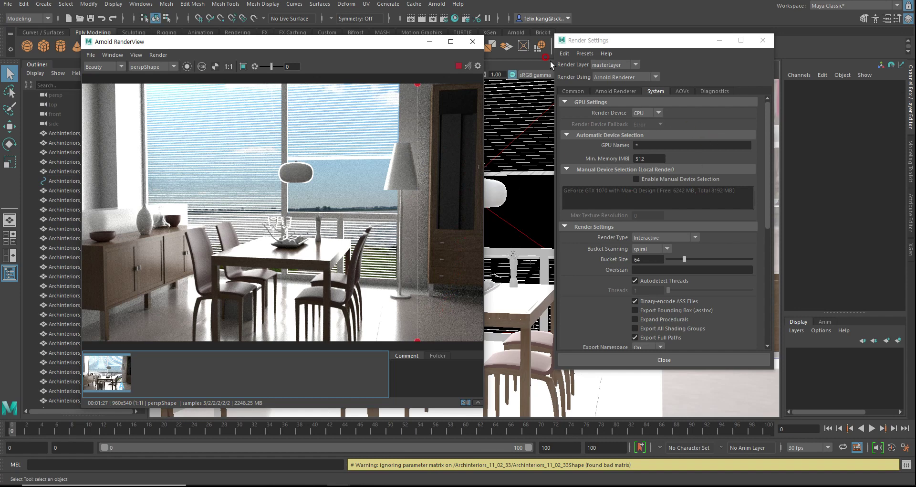
{"action": "left_click", "coordinate": [659, 113]}
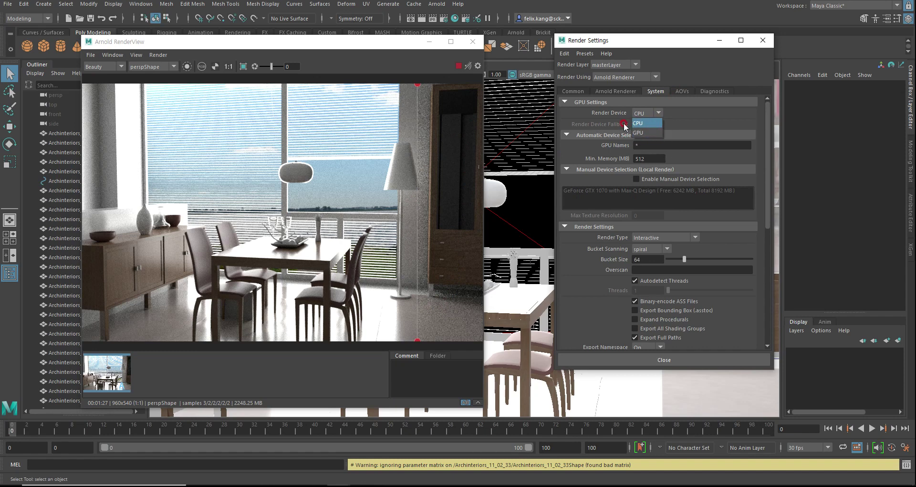
- Keep CPU for now, turn the scene camera to a new angle, and sweep the wipe across
{"action": "left_click", "coordinate": [691, 118]}
{"action": "left_click", "coordinate": [646, 113]}
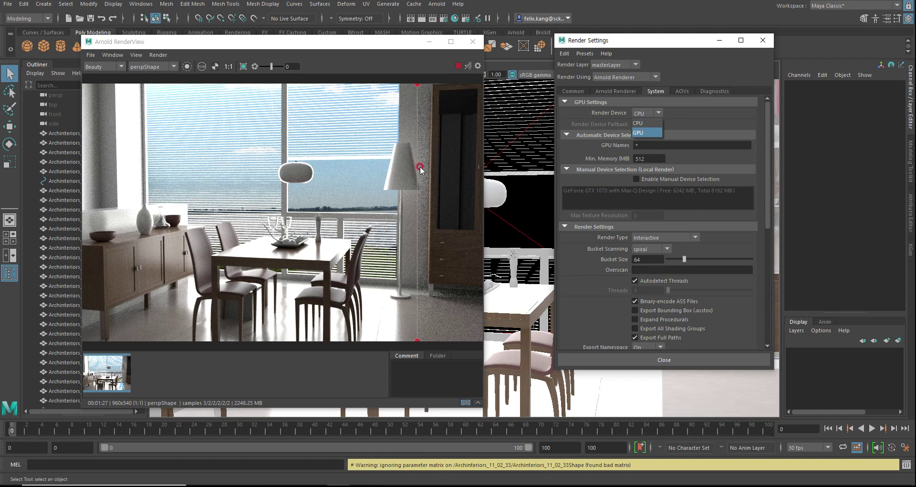
{"action": "mouse_move", "coordinate": [417, 284]}
{"action": "left_mouse_down"}
{"action": "mouse_move", "coordinate": [306, 285]}
{"action": "mouse_move", "coordinate": [358, 278]}
{"action": "left_mouse_up"}
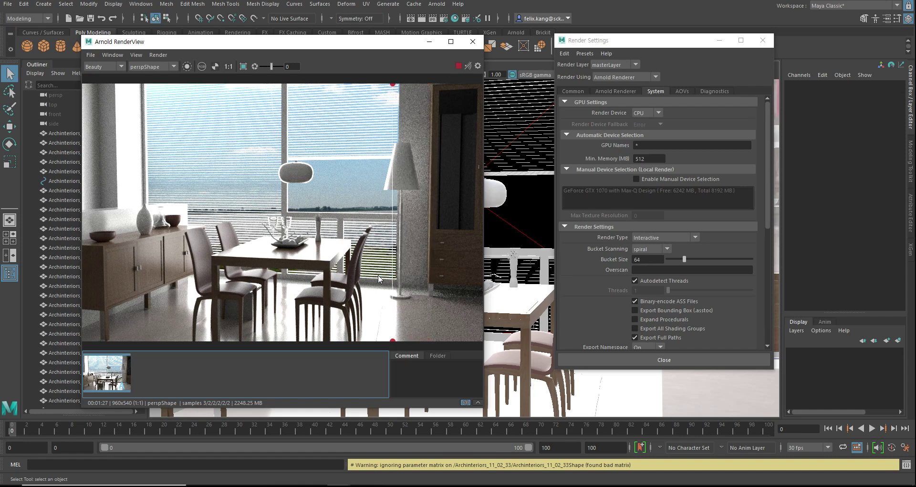
{"action": "left_click", "coordinate": [649, 112]}
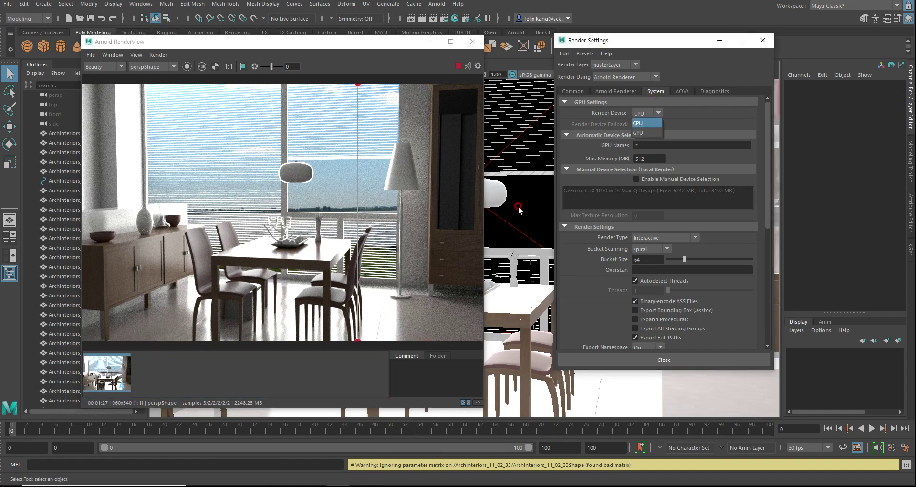
{"action": "left_click_drag", "start_coordinate": [492, 216], "coordinate": [507, 205], "text": "alt"}
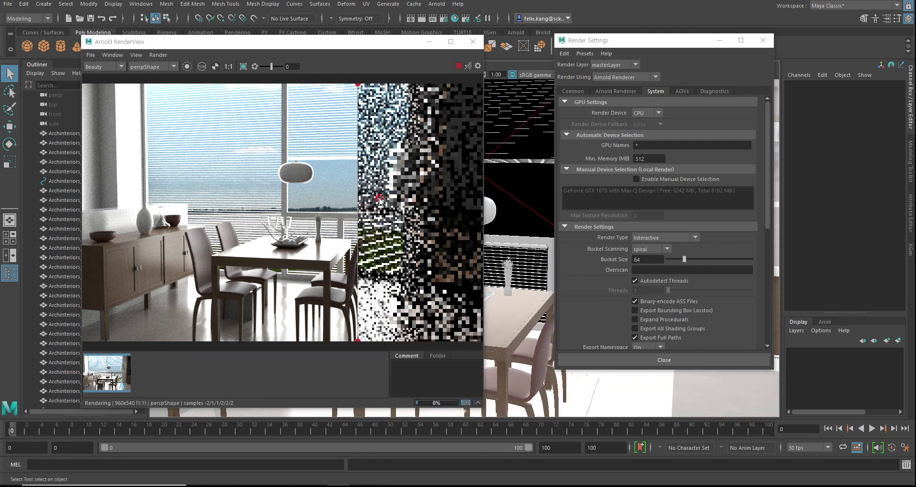
{"action": "left_click_drag", "start_coordinate": [358, 200], "coordinate": [248, 205]}
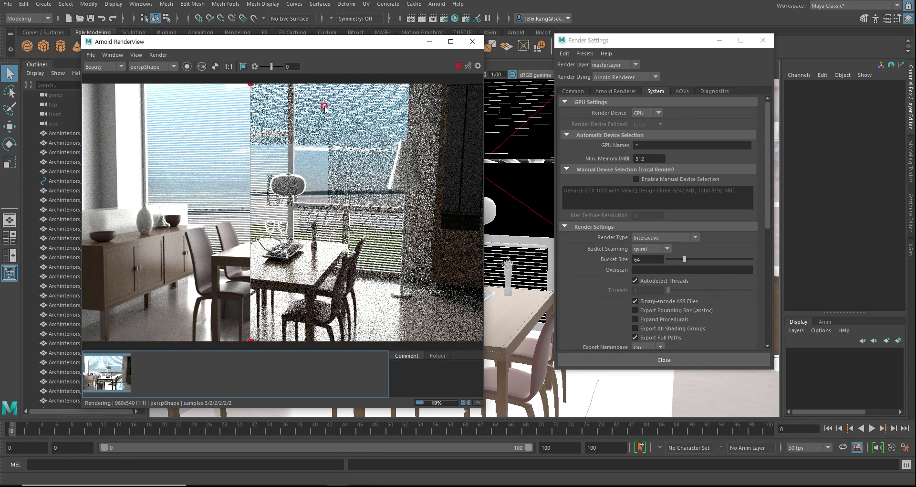
- Change the Arnold Render Device from CPU to GPU
{"action": "left_click", "coordinate": [468, 403]}
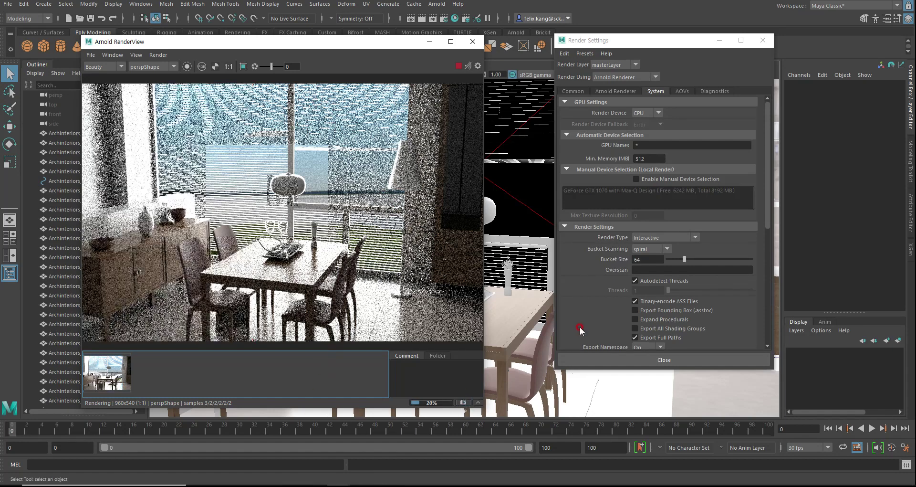
{"action": "left_click", "coordinate": [644, 113]}
{"action": "left_click", "coordinate": [642, 133]}
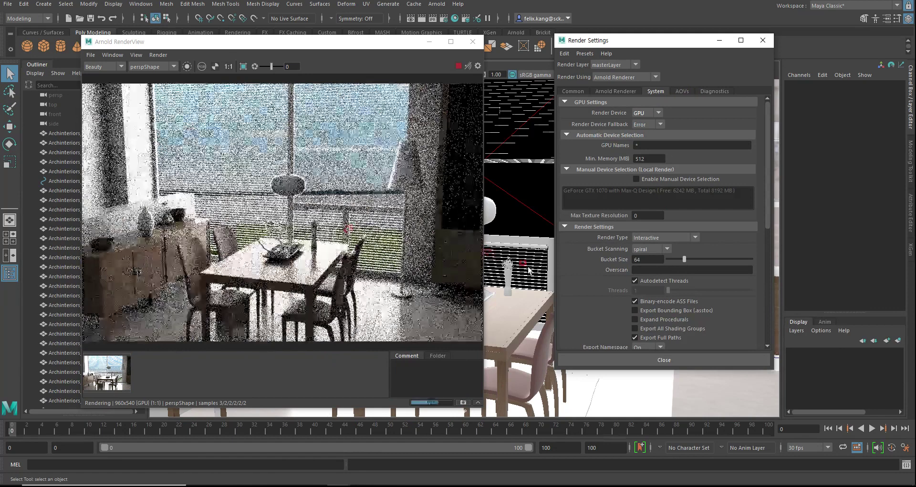
- Tumble the camera closer to the dining table, leaving Render Device Fallback unchanged
{"action": "left_click_drag", "start_coordinate": [529, 270], "coordinate": [546, 269], "text": "alt"}
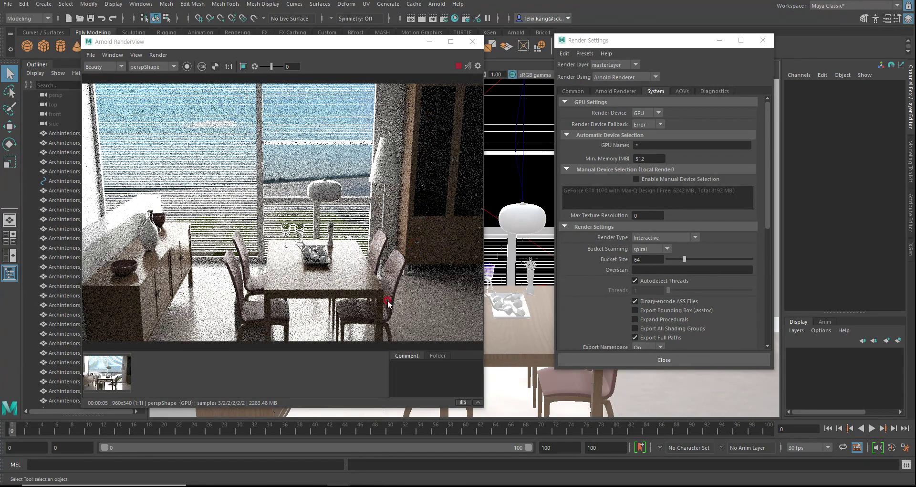
{"action": "left_click", "coordinate": [338, 236]}
{"action": "left_click", "coordinate": [280, 298]}
{"action": "left_click", "coordinate": [652, 124]}
{"action": "left_click", "coordinate": [686, 115]}
{"action": "left_click", "coordinate": [272, 247]}
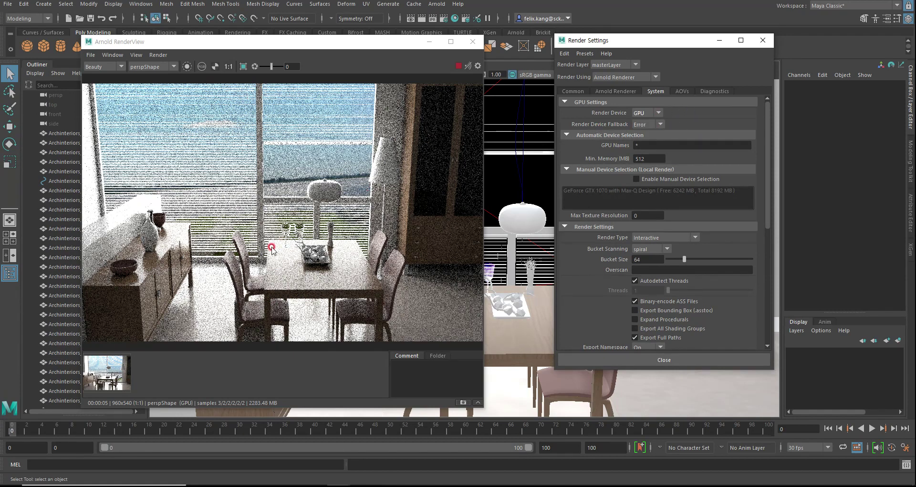